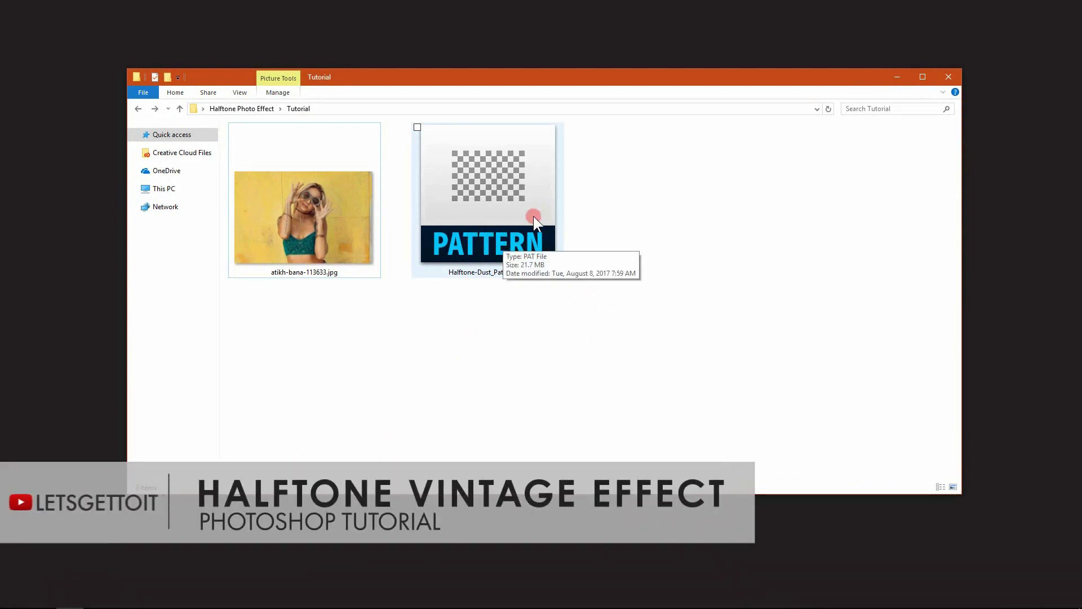
Step: Switch to Photoshop, open the photo of the woman from the Tutorial folder, and fit it to the screen
{"action": "left_click", "coordinate": [898, 75]}
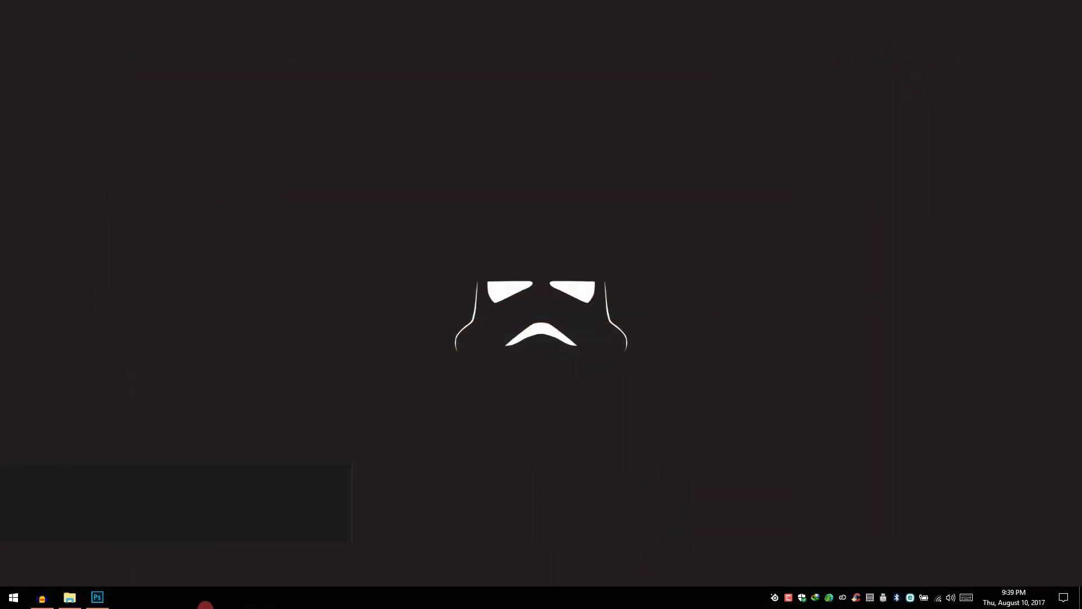
{"action": "left_click", "coordinate": [99, 597]}
{"action": "key", "text": "alt+Tab"}
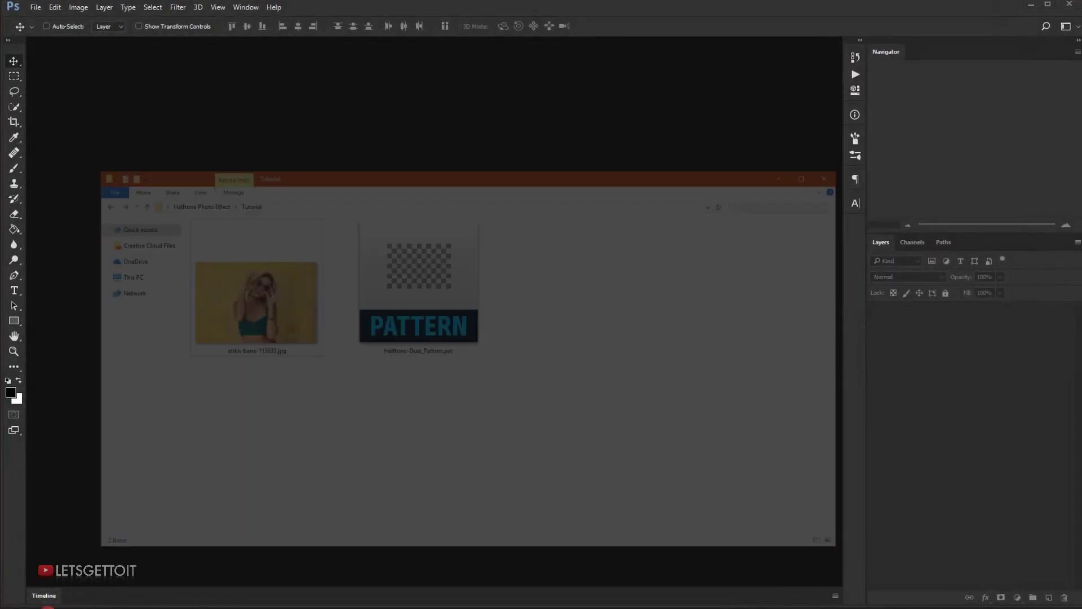
{"action": "left_click_drag", "start_coordinate": [262, 255], "coordinate": [389, 508]}
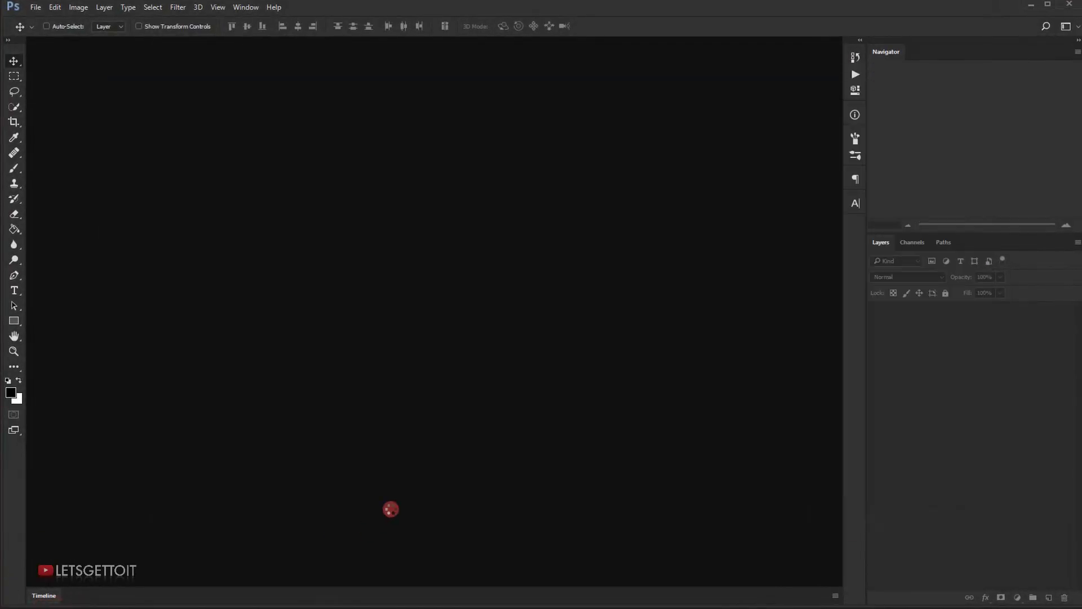
{"action": "key", "text": "ctrl+0"}
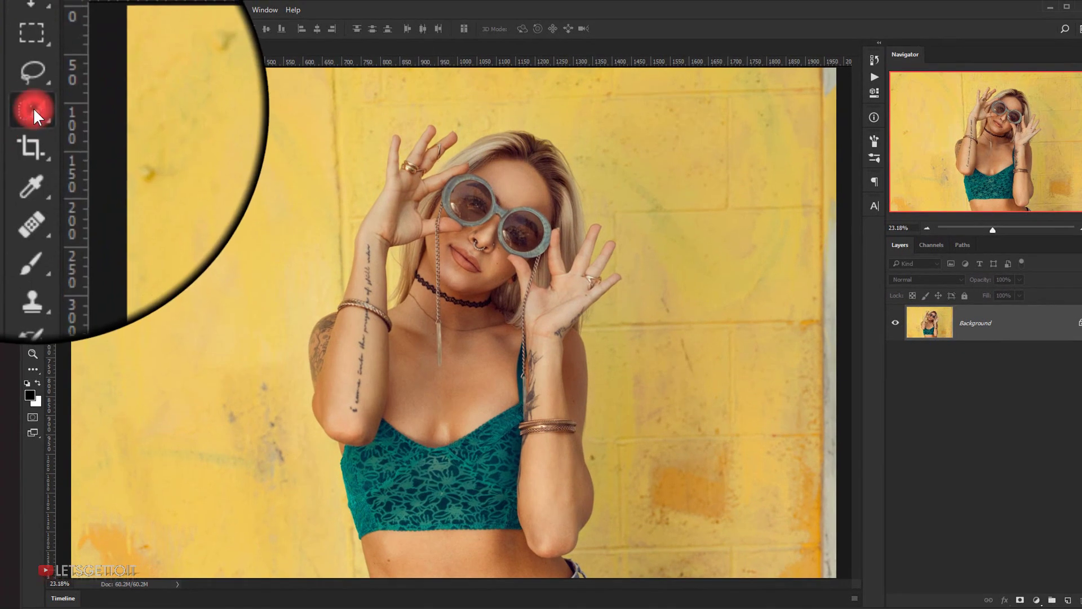
Step: Select the woman's head, torso and arms against the yellow wall with the Quick Selection tool
{"action": "right_click", "coordinate": [16, 108]}
{"action": "left_click", "coordinate": [49, 113]}
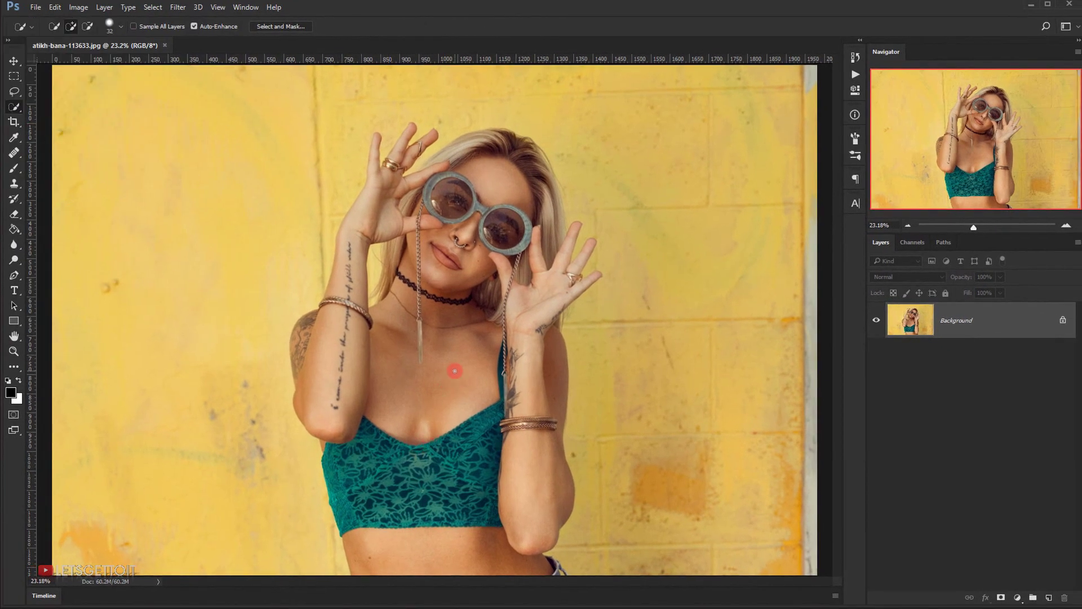
{"action": "mouse_move", "coordinate": [493, 173]}
{"action": "left_mouse_down"}
{"action": "mouse_move", "coordinate": [491, 144]}
{"action": "mouse_move", "coordinate": [534, 187]}
{"action": "mouse_move", "coordinate": [522, 204]}
{"action": "left_mouse_up"}
{"action": "mouse_move", "coordinate": [455, 183]}
{"action": "left_mouse_down"}
{"action": "mouse_move", "coordinate": [437, 259]}
{"action": "mouse_move", "coordinate": [467, 227]}
{"action": "mouse_move", "coordinate": [425, 377]}
{"action": "mouse_move", "coordinate": [439, 342]}
{"action": "mouse_move", "coordinate": [433, 362]}
{"action": "mouse_move", "coordinate": [465, 456]}
{"action": "mouse_move", "coordinate": [439, 504]}
{"action": "mouse_move", "coordinate": [414, 464]}
{"action": "mouse_move", "coordinate": [437, 539]}
{"action": "mouse_move", "coordinate": [474, 569]}
{"action": "left_mouse_up"}
{"action": "left_click_drag", "start_coordinate": [535, 501], "coordinate": [534, 415]}
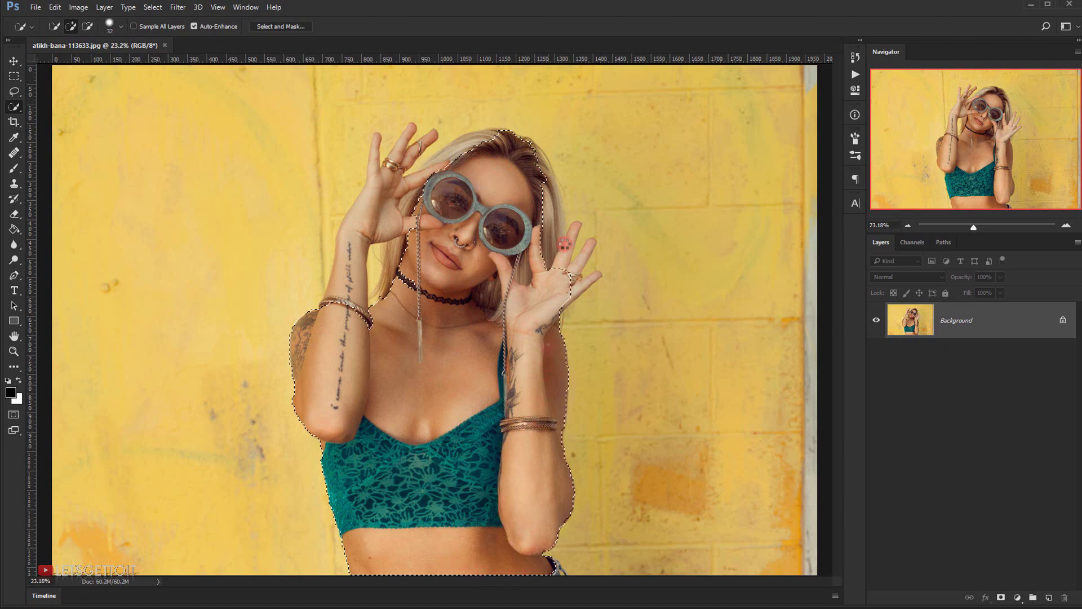
Step: Add the hands and fingers to the selection and refine its edges with a brush size of 9
{"action": "mouse_move", "coordinate": [564, 244]}
{"action": "left_mouse_down"}
{"action": "mouse_move", "coordinate": [536, 153]}
{"action": "mouse_move", "coordinate": [555, 245]}
{"action": "mouse_move", "coordinate": [523, 152]}
{"action": "mouse_move", "coordinate": [436, 164]}
{"action": "mouse_move", "coordinate": [419, 180]}
{"action": "mouse_move", "coordinate": [392, 171]}
{"action": "mouse_move", "coordinate": [354, 287]}
{"action": "mouse_move", "coordinate": [406, 230]}
{"action": "mouse_move", "coordinate": [409, 130]}
{"action": "mouse_move", "coordinate": [372, 179]}
{"action": "mouse_move", "coordinate": [376, 136]}
{"action": "mouse_move", "coordinate": [375, 161]}
{"action": "mouse_move", "coordinate": [437, 134]}
{"action": "left_mouse_up"}
{"action": "key", "text": "bracketleft"}
{"action": "key", "text": "bracketleft"}
{"action": "key", "text": "bracketleft"}
{"action": "key", "text": "bracketleft"}
{"action": "left_click", "coordinate": [457, 298]}
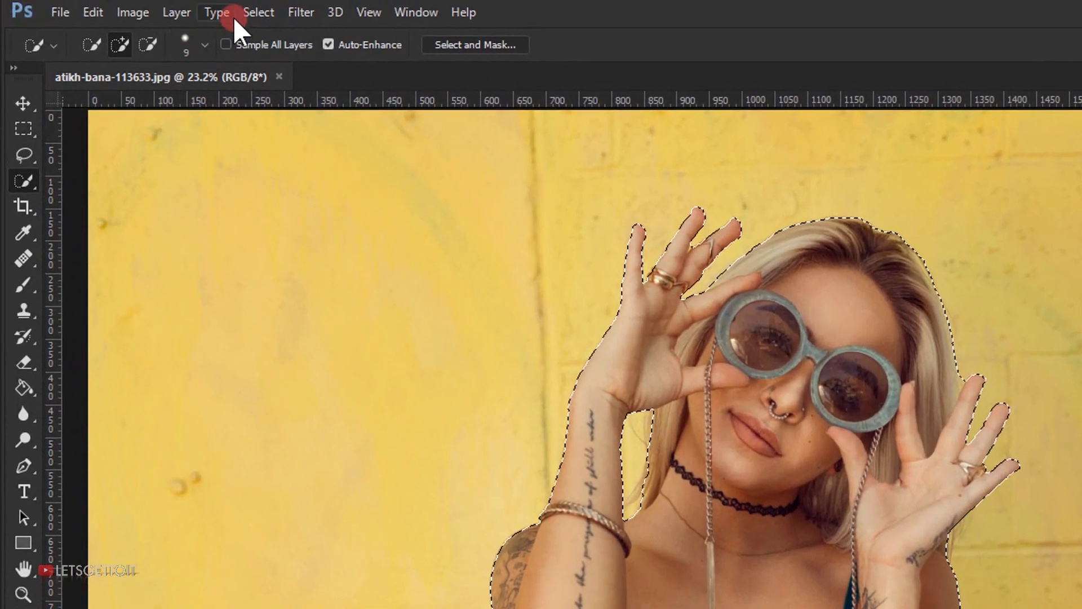
Step: Expand the selection around the woman by 2 pixels
{"action": "left_click", "coordinate": [151, 9]}
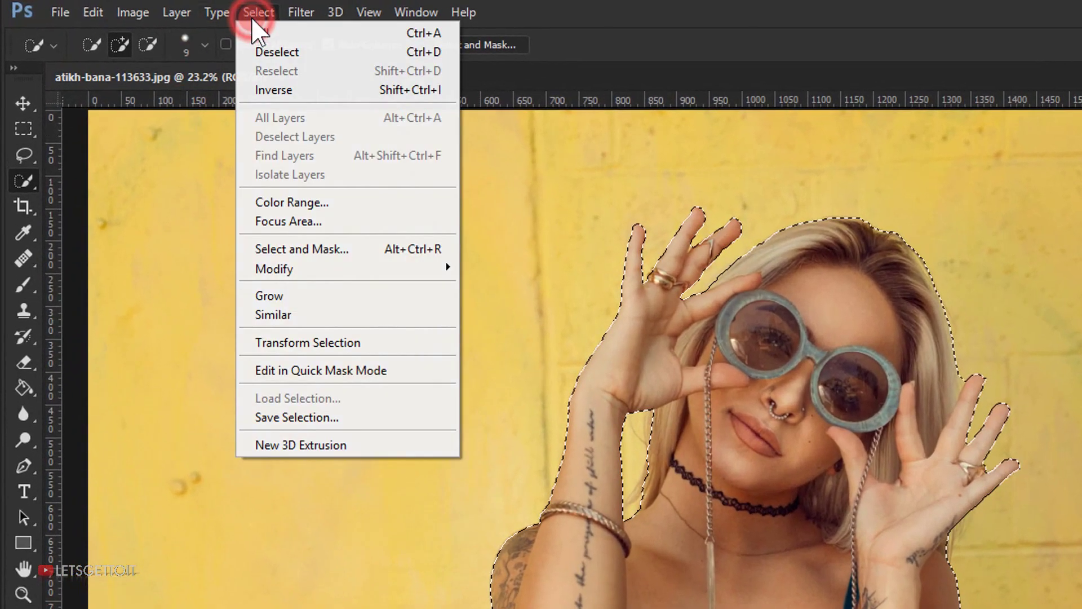
{"action": "left_click", "coordinate": [316, 269]}
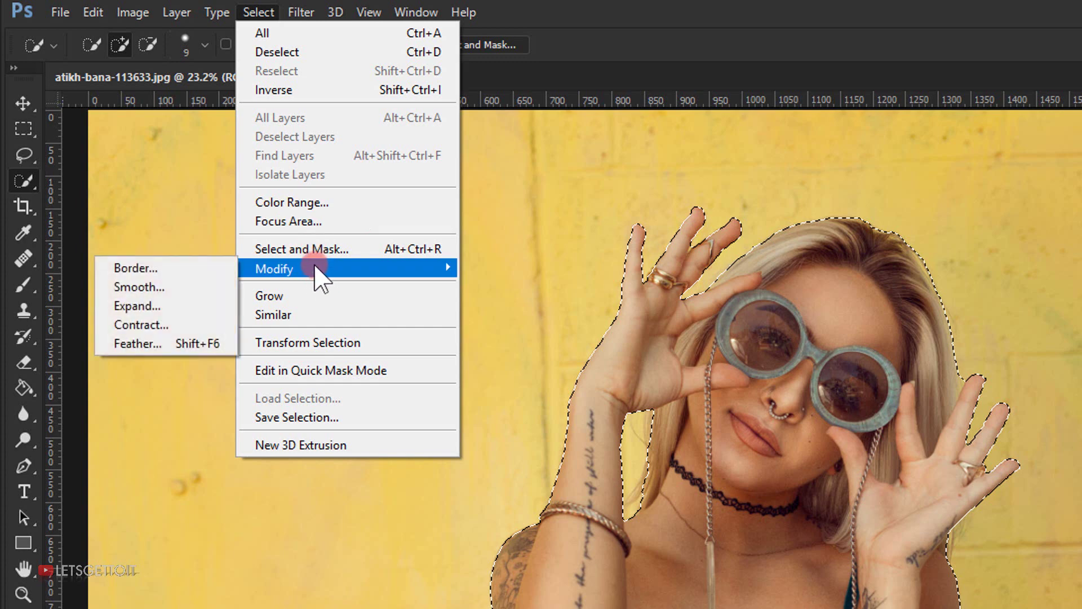
{"action": "left_click", "coordinate": [181, 306]}
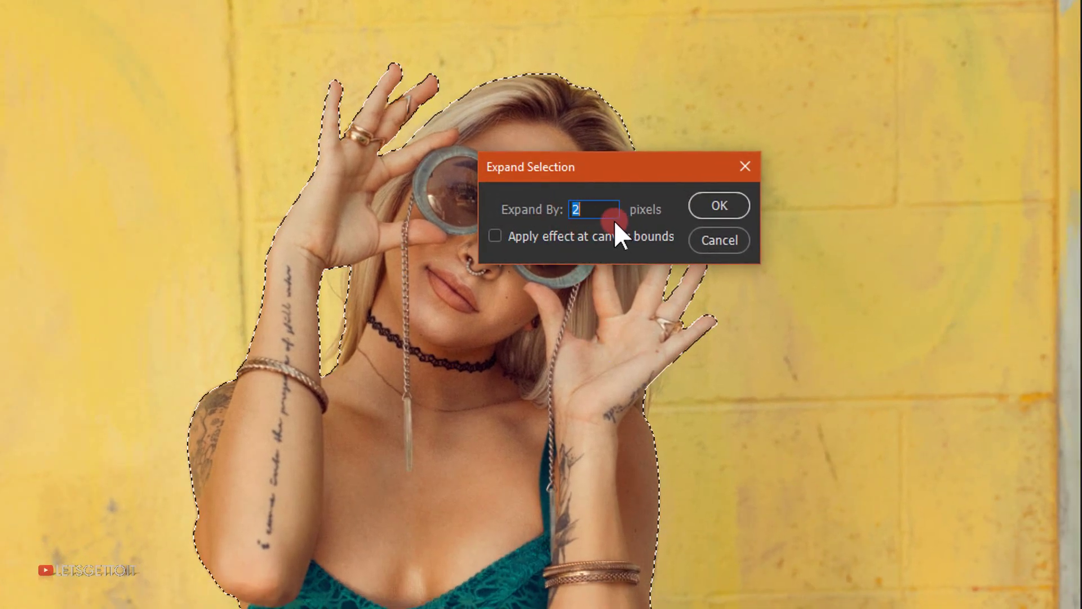
{"action": "left_click", "coordinate": [716, 205]}
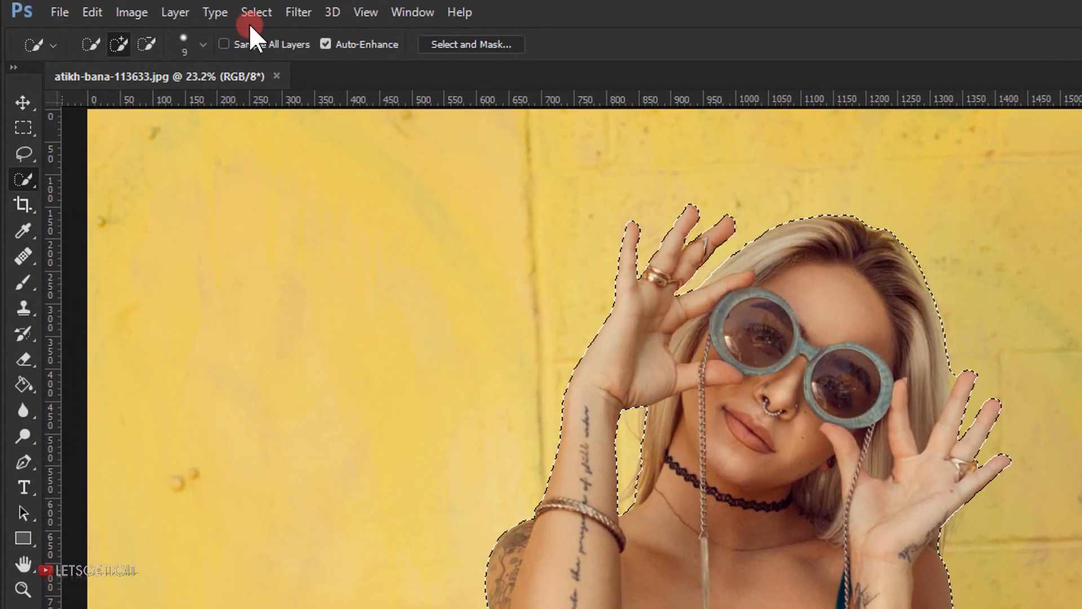
Step: Feather the selection around the woman with a radius of 1 pixel
{"action": "left_click", "coordinate": [153, 6]}
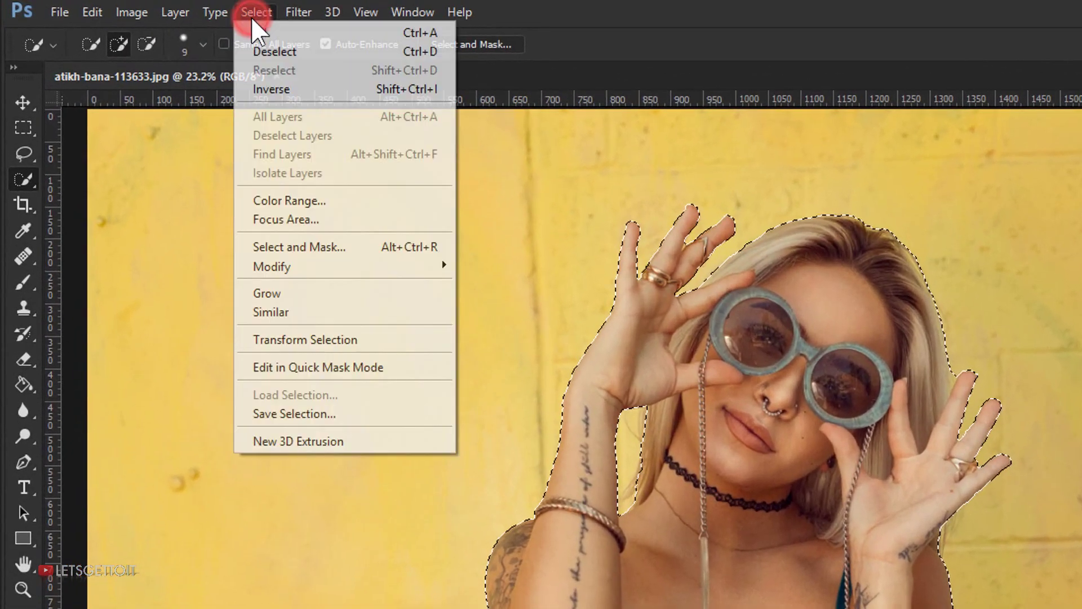
{"action": "mouse_move", "coordinate": [319, 269]}
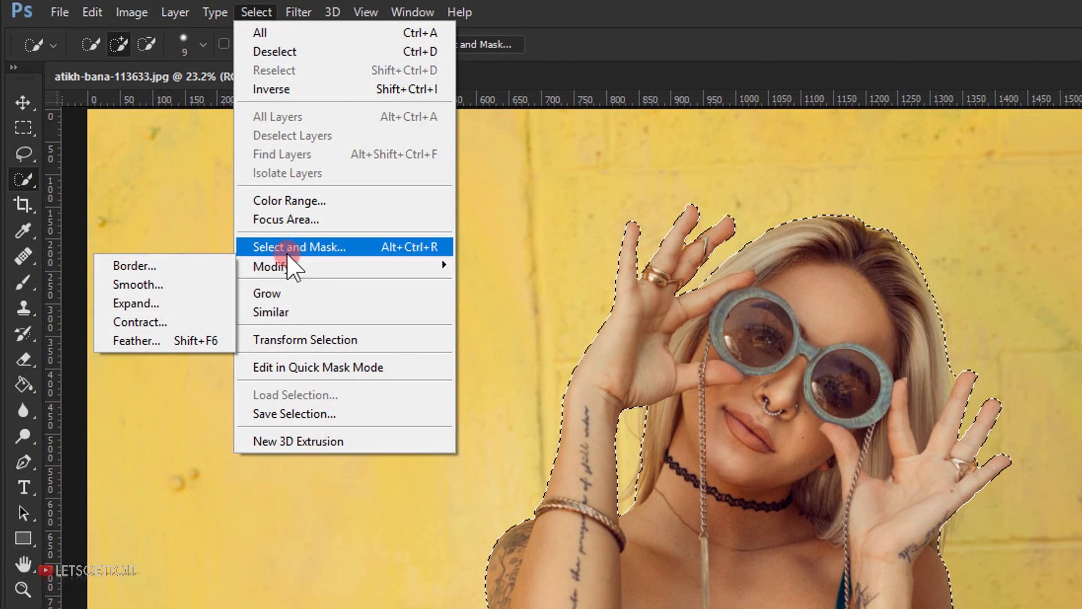
{"action": "left_click", "coordinate": [144, 340]}
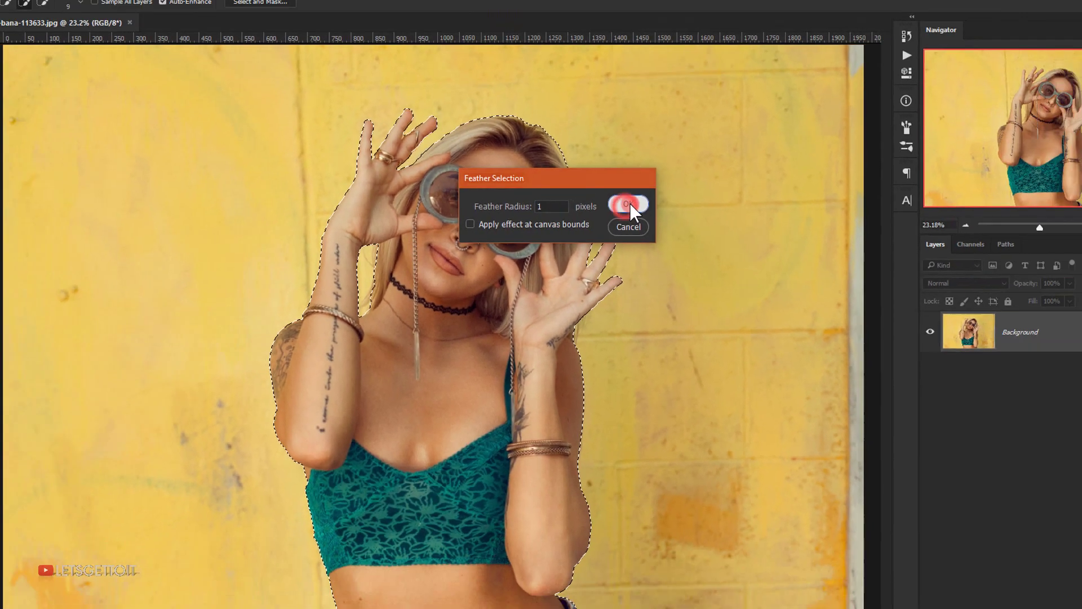
{"action": "left_click", "coordinate": [731, 192]}
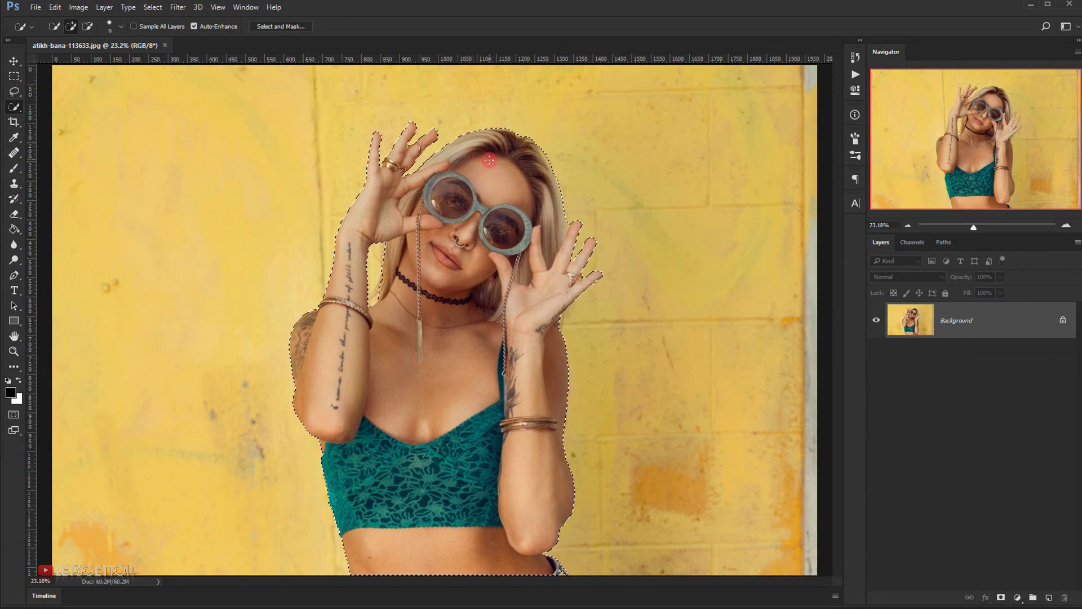
Step: Create a layer mask from the selection and display the mask alone on the canvas
{"action": "left_click", "coordinate": [1002, 597]}
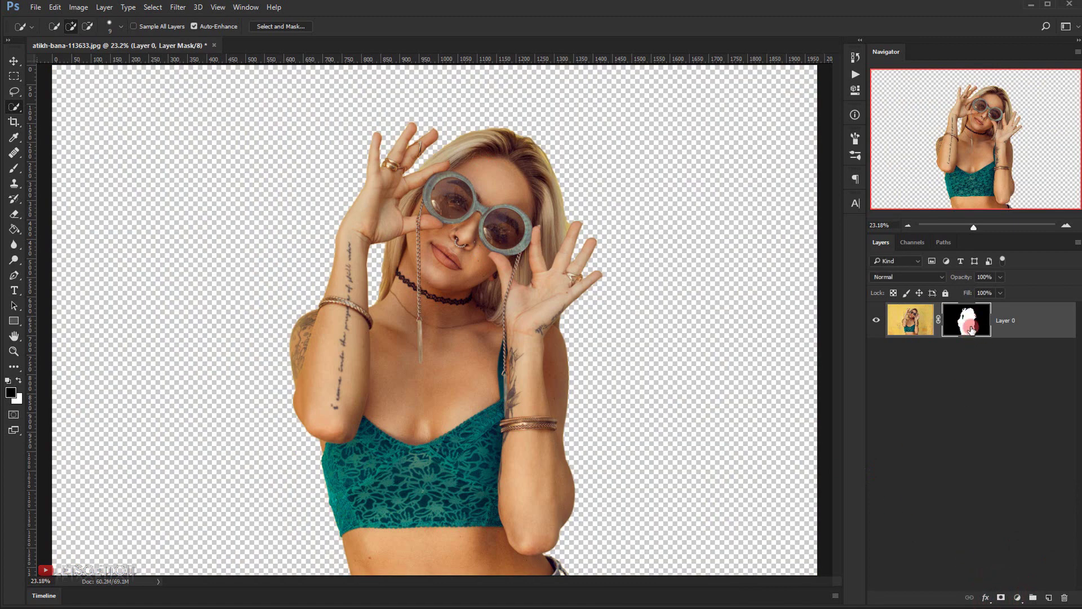
{"action": "left_click", "coordinate": [986, 314]}
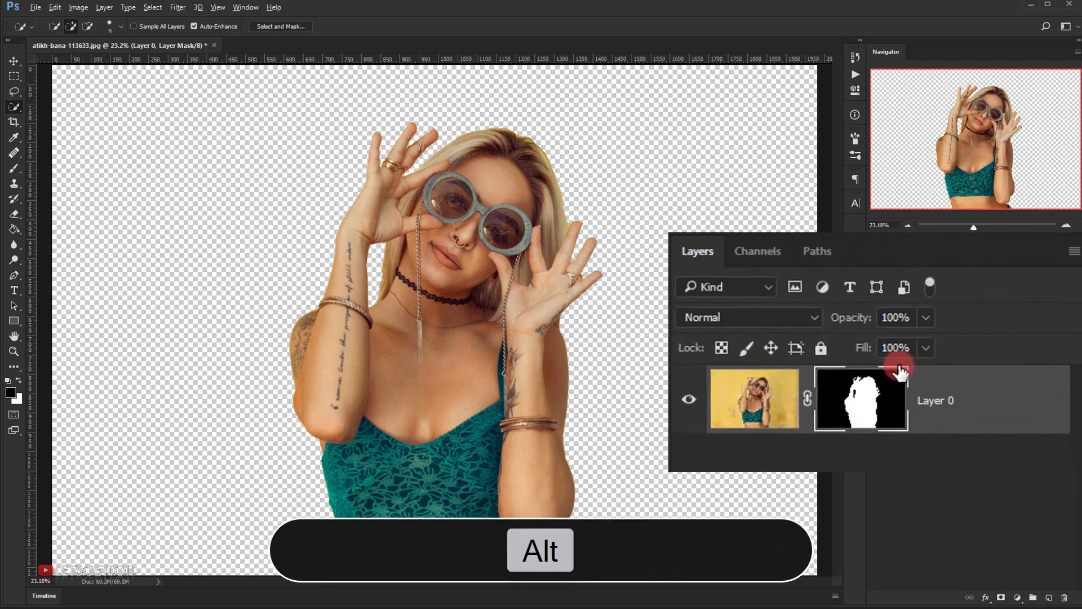
{"action": "left_click", "coordinate": [971, 329], "text": "alt"}
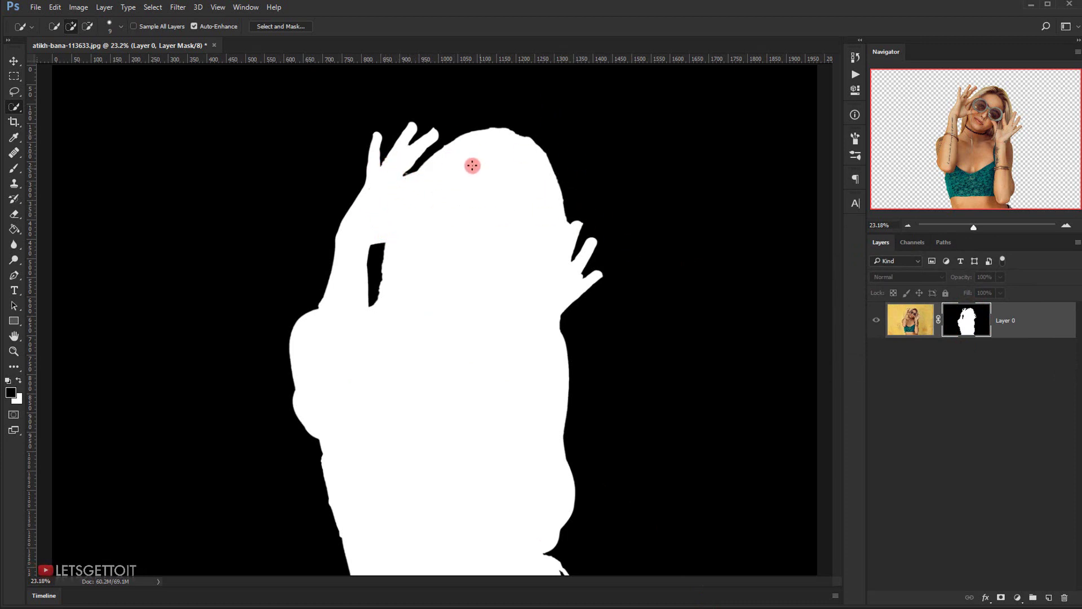
Step: Paint over the grey spot in the gap between the raised fingers and the hair on the mask with a black brush
{"action": "scroll", "coordinate": [403, 152], "scroll_direction": "up", "scroll_amount": 5}
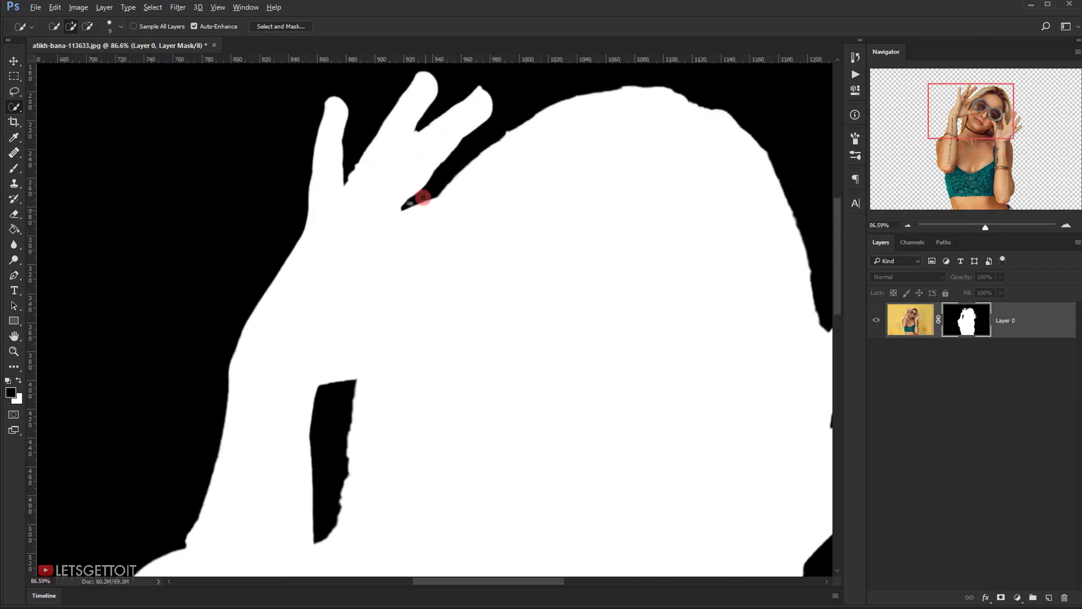
{"action": "scroll", "coordinate": [423, 197], "scroll_direction": "up", "scroll_amount": 5}
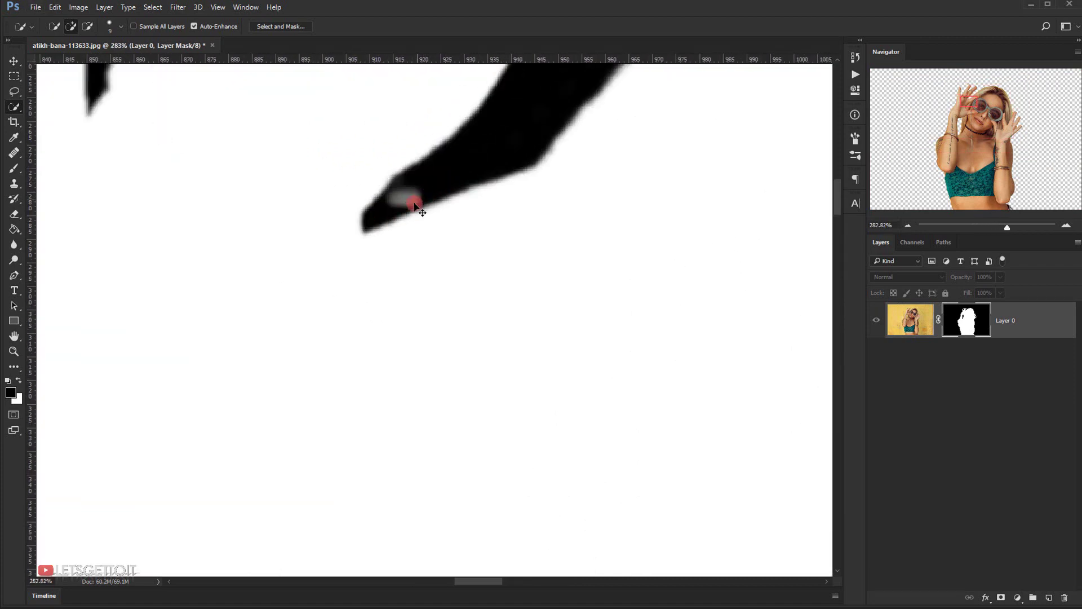
{"action": "mouse_move", "coordinate": [407, 199]}
{"action": "left_mouse_down"}
{"action": "mouse_move", "coordinate": [428, 181]}
{"action": "mouse_move", "coordinate": [411, 193]}
{"action": "left_mouse_up"}
{"action": "left_click", "coordinate": [14, 168]}
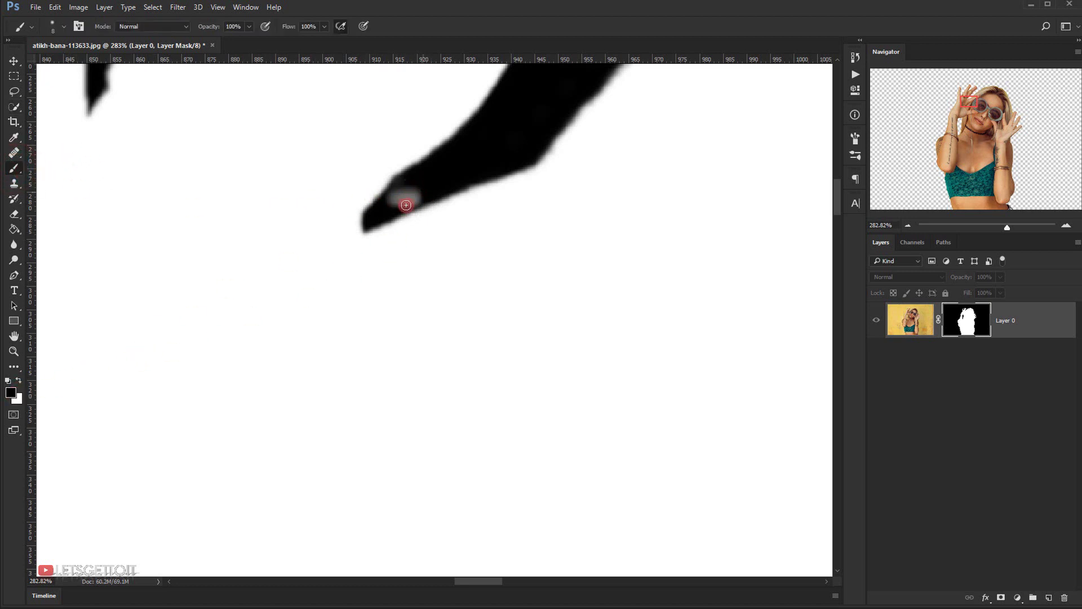
{"action": "mouse_move", "coordinate": [398, 194]}
{"action": "left_mouse_down"}
{"action": "mouse_move", "coordinate": [427, 193]}
{"action": "mouse_move", "coordinate": [404, 177]}
{"action": "mouse_move", "coordinate": [390, 197]}
{"action": "left_mouse_up"}
{"action": "key", "text": "ctrl+0"}
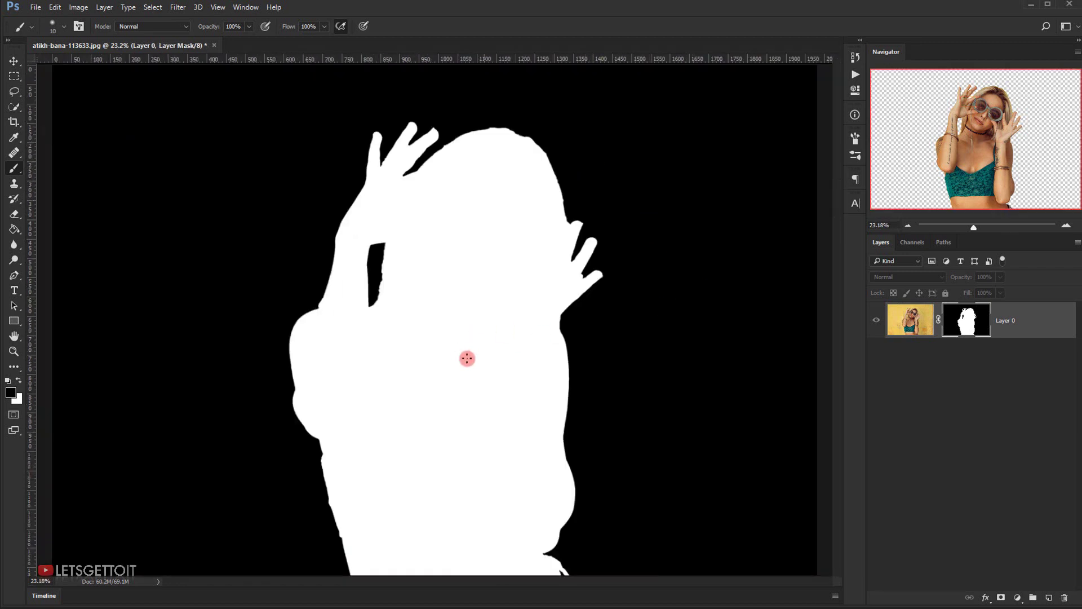
Step: Return to the normal image view and apply the layer mask permanently to Layer 0
{"action": "left_click", "coordinate": [918, 335]}
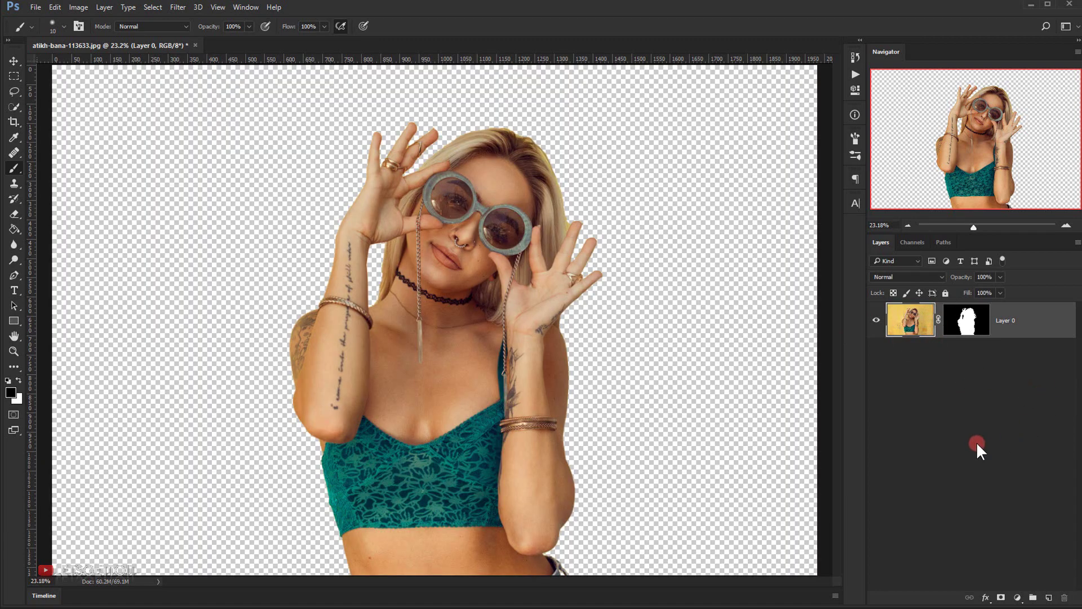
{"action": "right_click", "coordinate": [966, 321]}
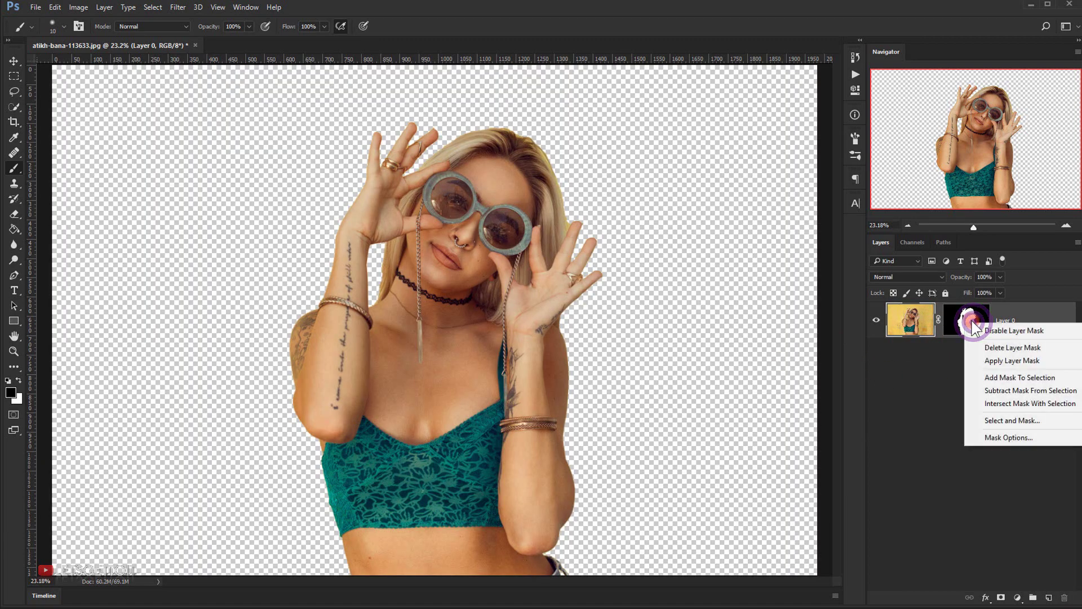
{"action": "left_click", "coordinate": [1015, 360]}
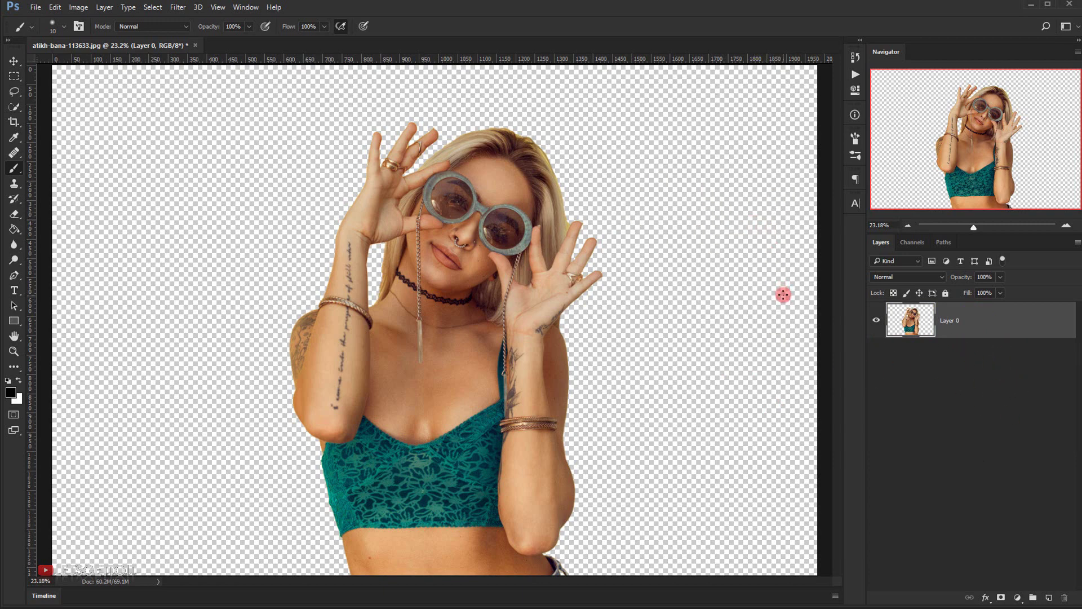
Step: Add a Solid Color fill layer in a medium blue
{"action": "left_click", "coordinate": [1017, 597]}
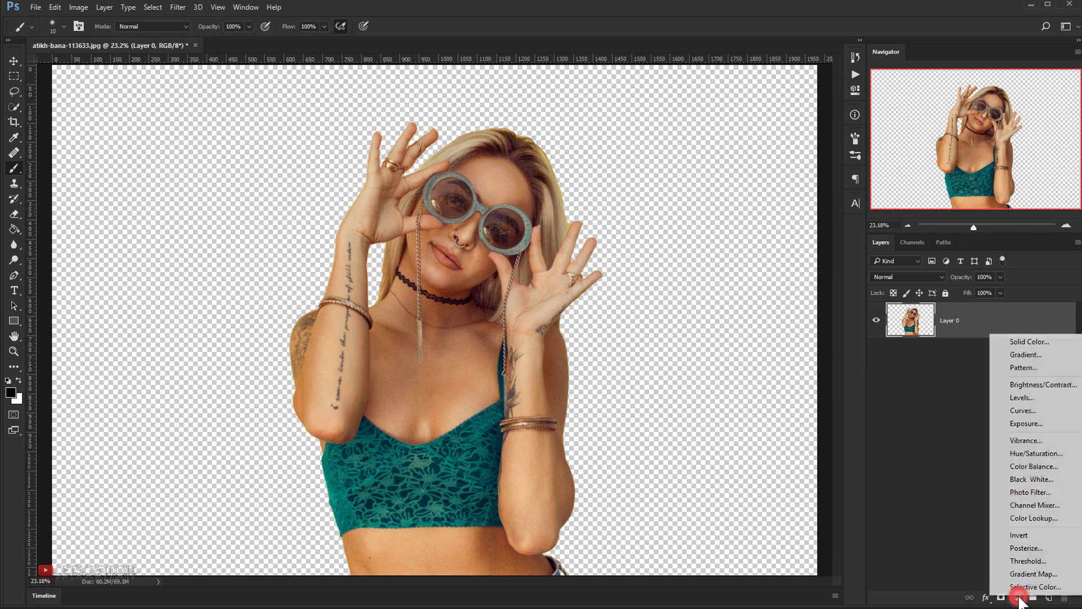
{"action": "left_click", "coordinate": [1043, 341]}
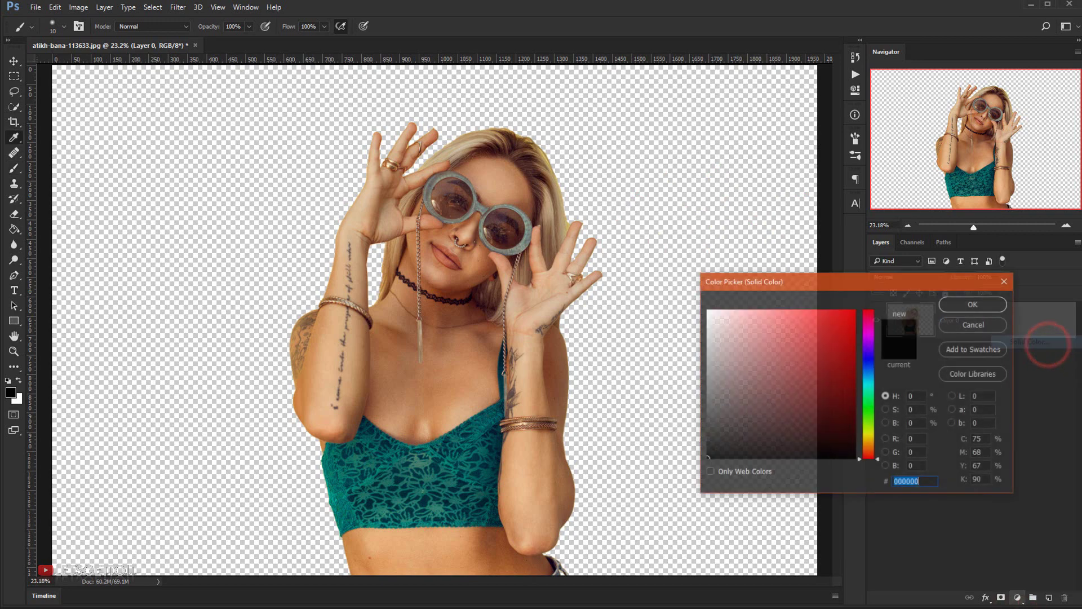
{"action": "left_click_drag", "start_coordinate": [872, 379], "coordinate": [871, 369]}
{"action": "left_click_drag", "start_coordinate": [798, 371], "coordinate": [817, 369]}
{"action": "left_click", "coordinate": [983, 303]}
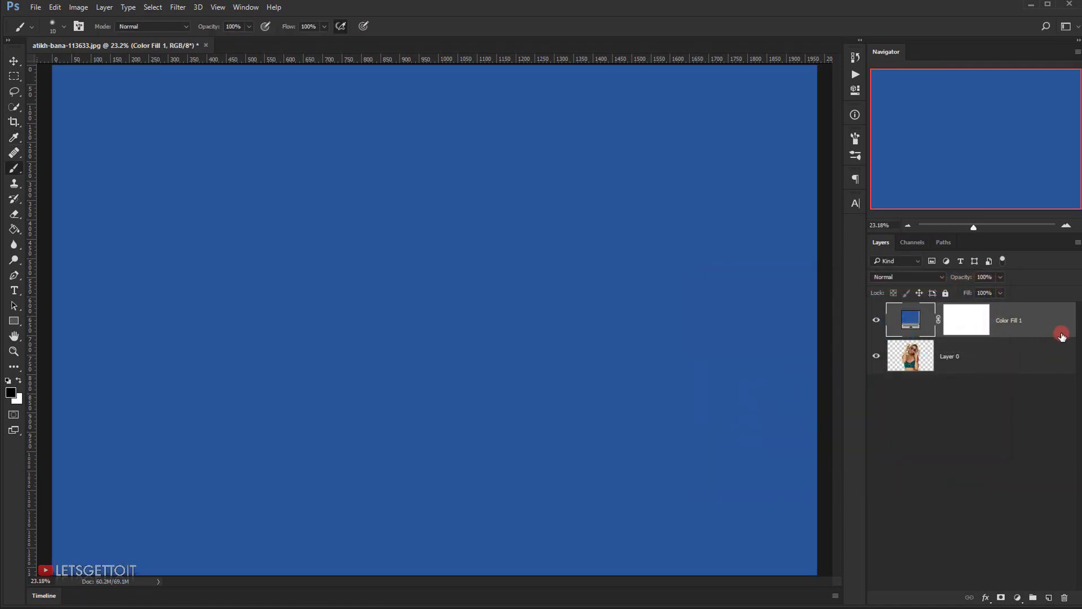
Step: Move the blue fill layer below the cut-out woman's layer and rename it BG
{"action": "left_click_drag", "start_coordinate": [1047, 331], "coordinate": [1015, 358]}
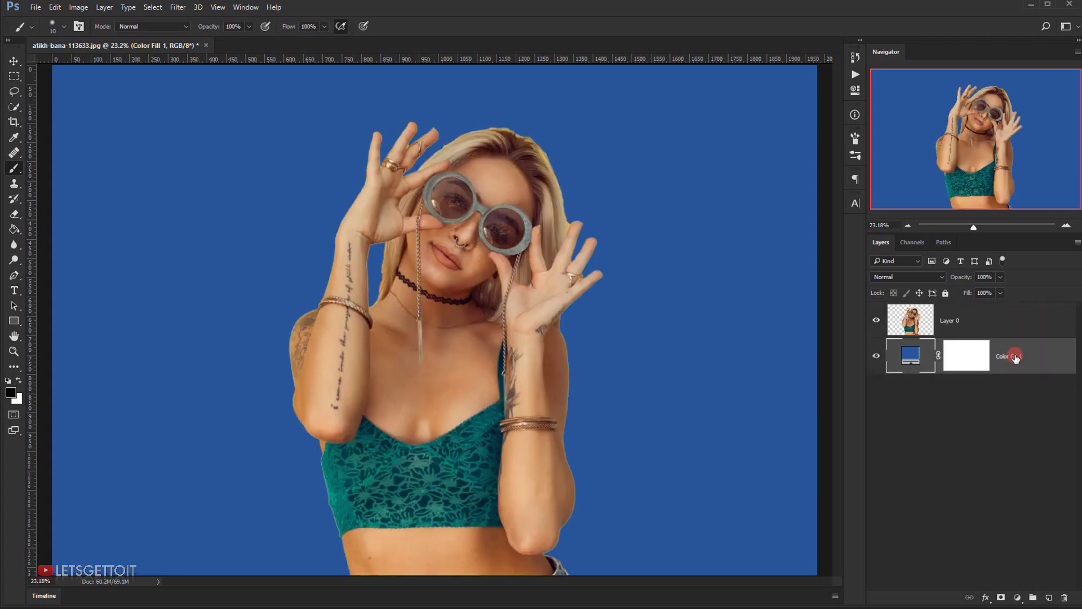
{"action": "double_click", "coordinate": [1010, 361]}
{"action": "key", "text": "Return"}
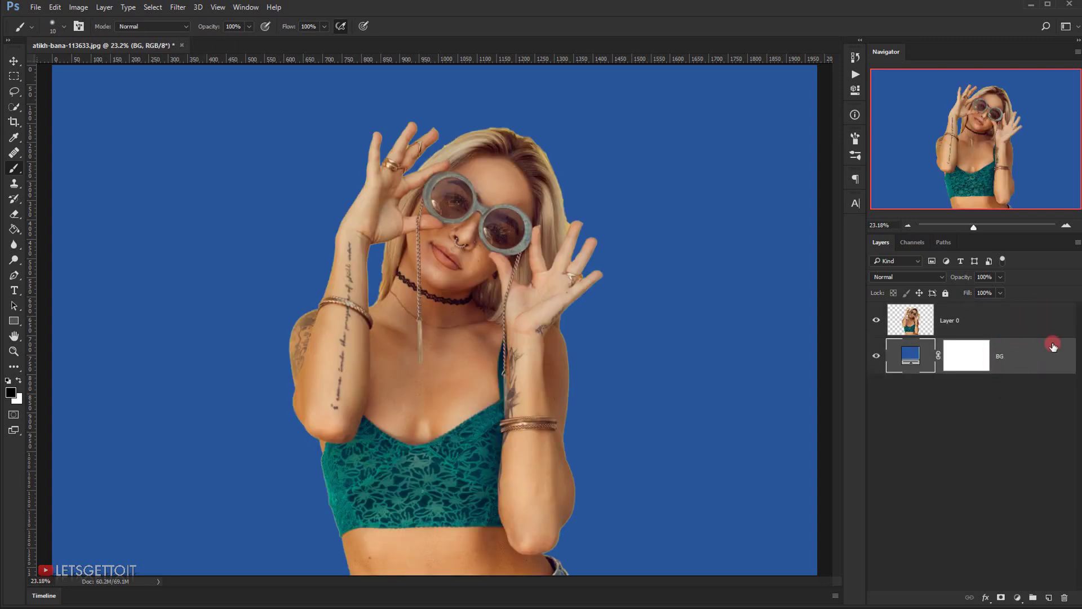
Step: Duplicate the cut-out layer, Layer 0, four times
{"action": "left_click", "coordinate": [1004, 328]}
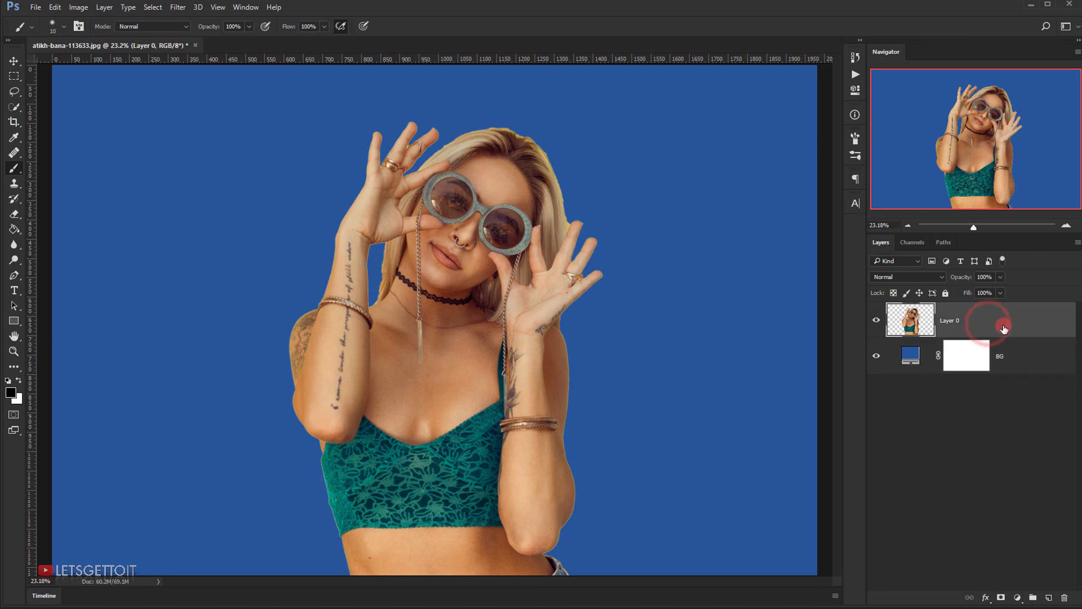
{"action": "left_click", "coordinate": [922, 322], "text": "ctrl"}
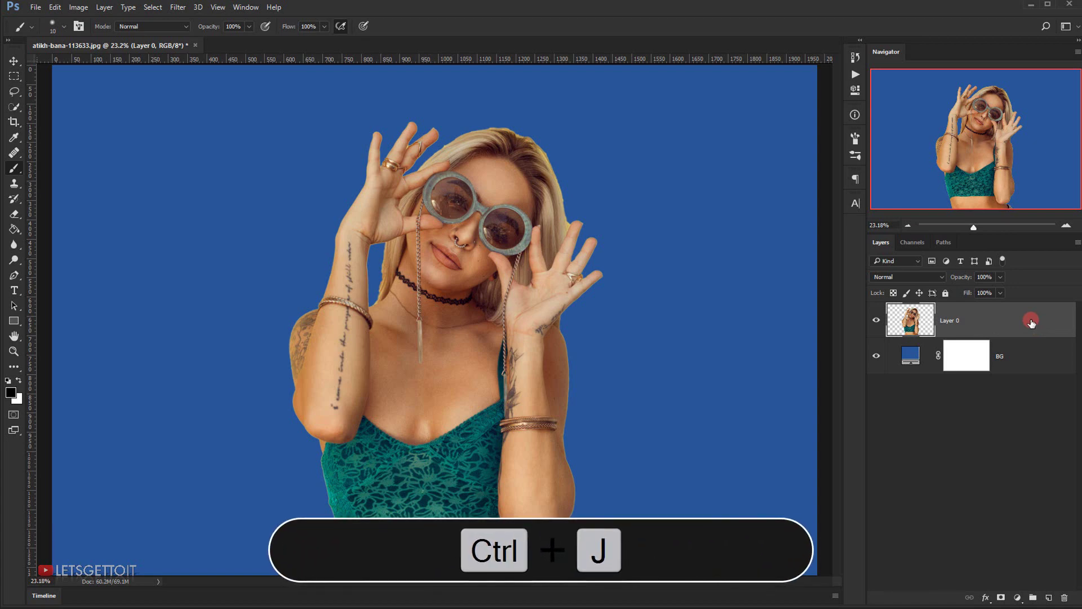
{"action": "key", "text": "ctrl+j"}
{"action": "key", "text": "ctrl+j"}
{"action": "key", "text": "ctrl+j"}
{"action": "key", "text": "ctrl+j"}
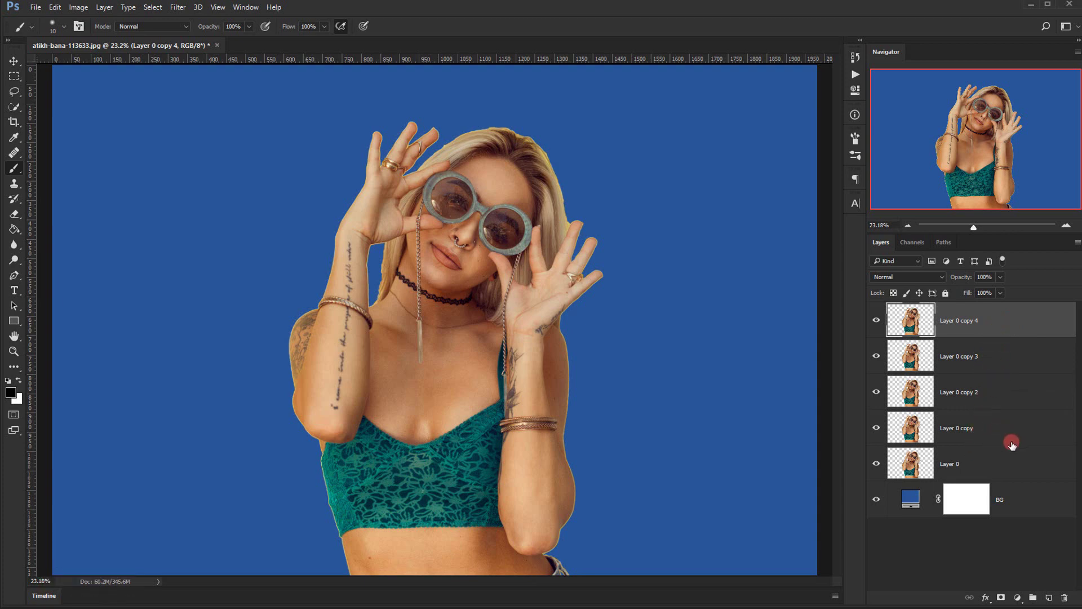
Step: Rename the five cut-out layers, from lowest to highest, Base, Halftone 1, Halftone 2, Stroke and Glowing edges
{"action": "left_click", "coordinate": [971, 465]}
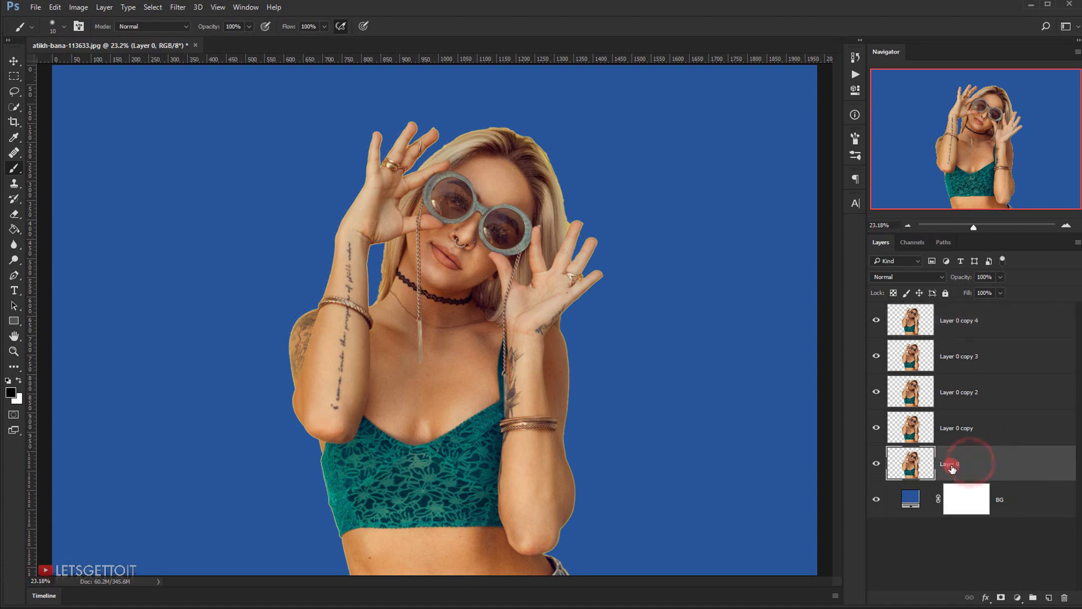
{"action": "double_click", "coordinate": [956, 464]}
{"action": "key", "text": "Return"}
{"action": "double_click", "coordinate": [958, 427]}
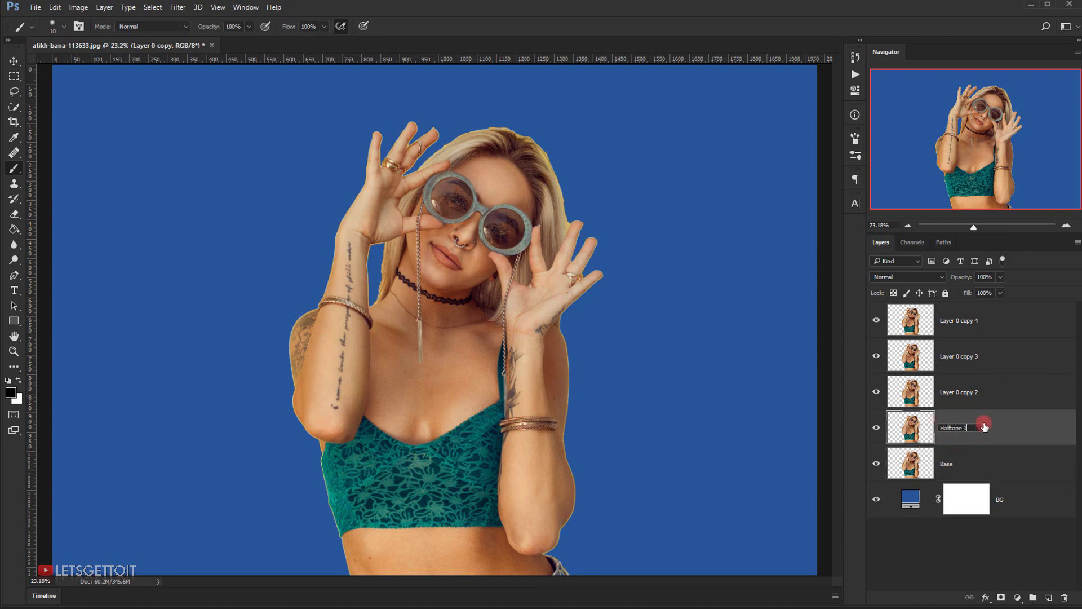
{"action": "double_click", "coordinate": [978, 411]}
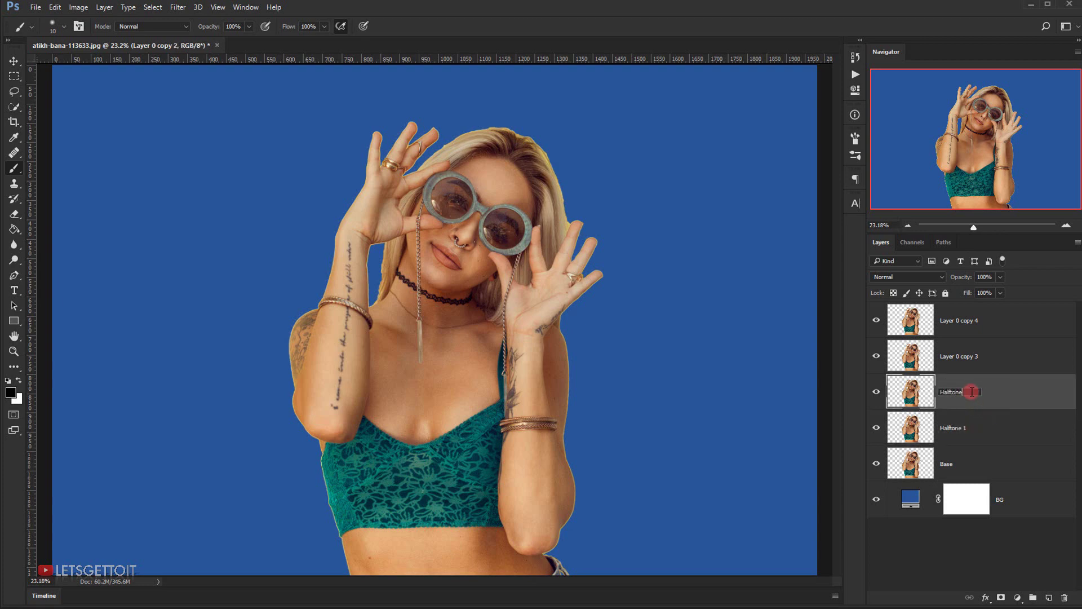
{"action": "double_click", "coordinate": [960, 357]}
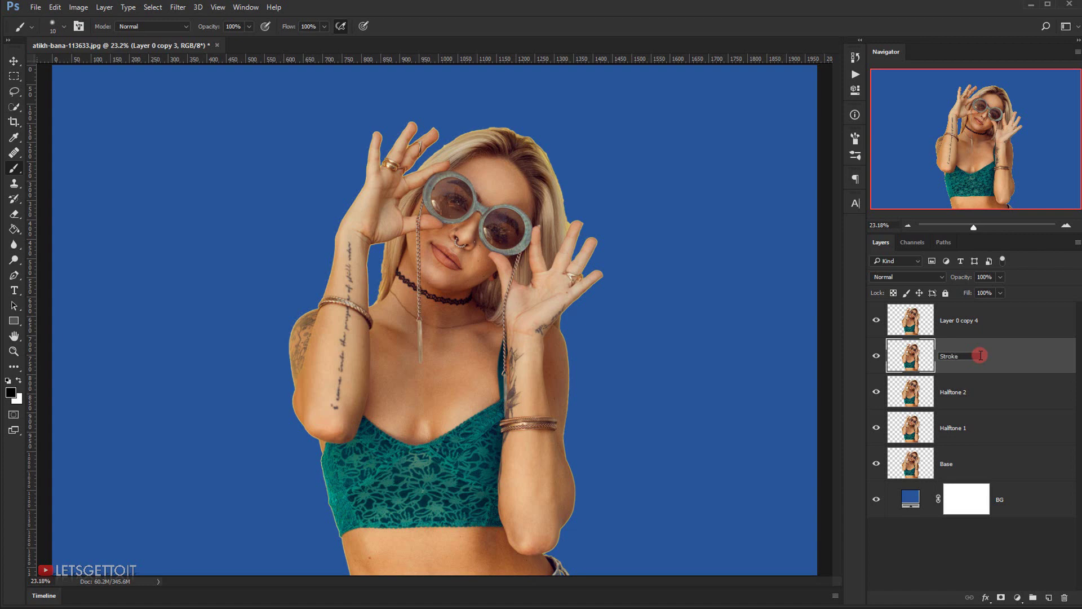
{"action": "type", "text": "Stroke"}
{"action": "double_click", "coordinate": [957, 320]}
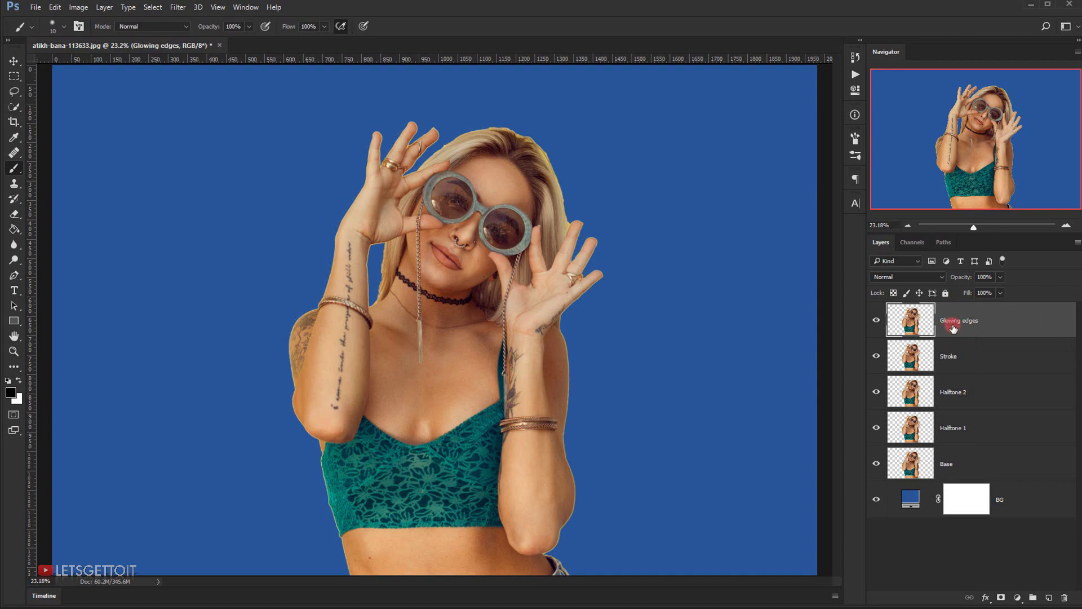
Step: Hide the Glowing edges, Stroke, Halftone 2 and Halftone 1 layers
{"action": "left_click", "coordinate": [877, 321]}
{"action": "left_click", "coordinate": [876, 356]}
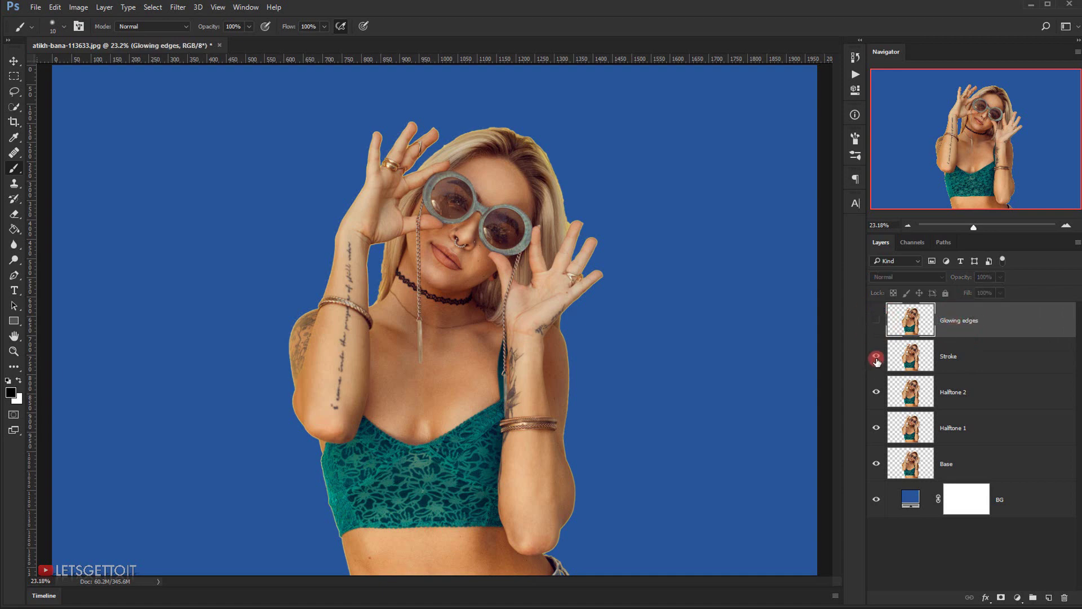
{"action": "left_click", "coordinate": [877, 392]}
{"action": "left_click", "coordinate": [874, 426]}
{"action": "left_click", "coordinate": [966, 424]}
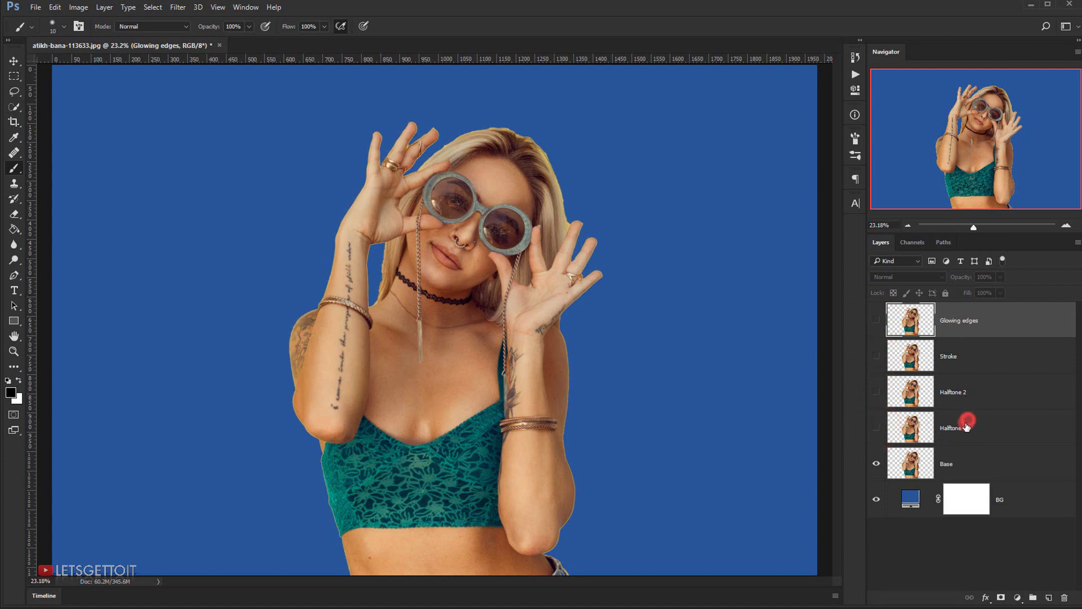
Step: Apply a Threshold adjustment slightly above level 128 to the Base layer and reduce its opacity to 70%
{"action": "left_click", "coordinate": [961, 464]}
{"action": "left_click", "coordinate": [946, 464]}
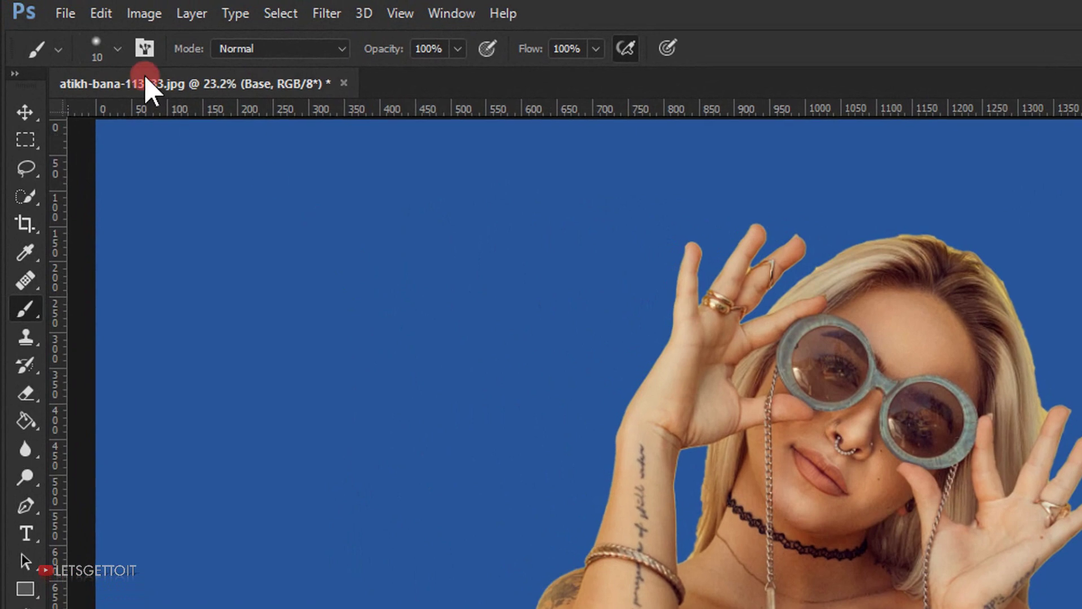
{"action": "left_click", "coordinate": [144, 15]}
{"action": "mouse_move", "coordinate": [176, 68]}
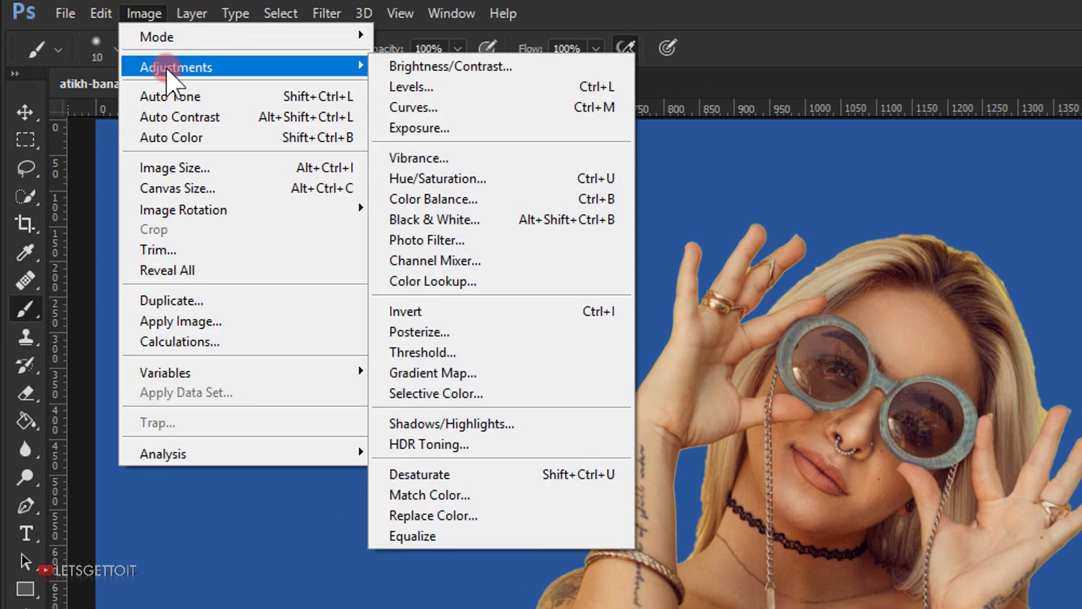
{"action": "left_click", "coordinate": [445, 352]}
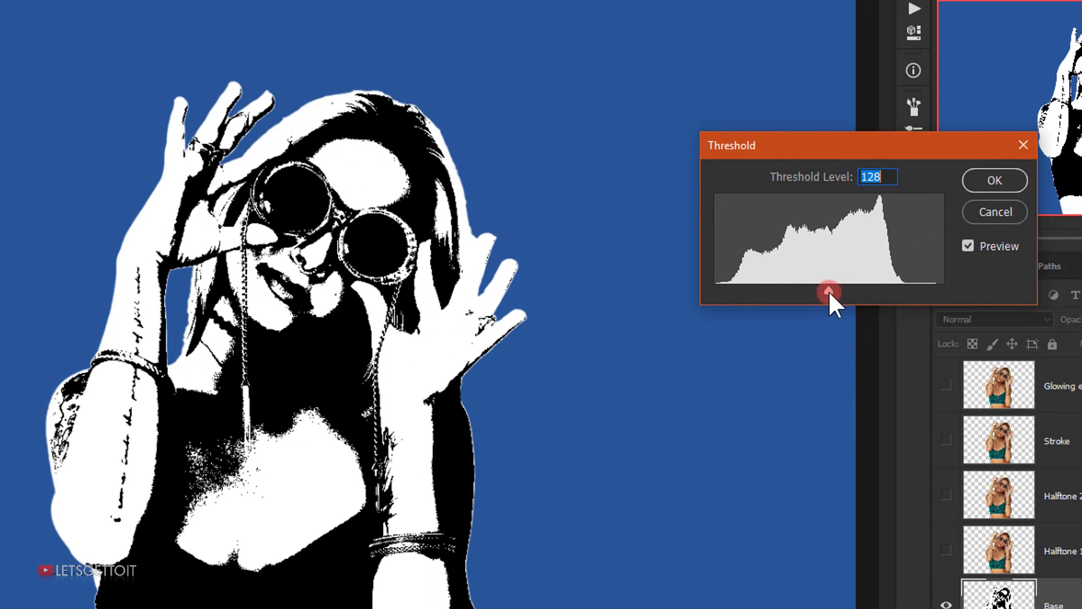
{"action": "left_click_drag", "start_coordinate": [831, 291], "coordinate": [840, 290]}
{"action": "left_click", "coordinate": [992, 181]}
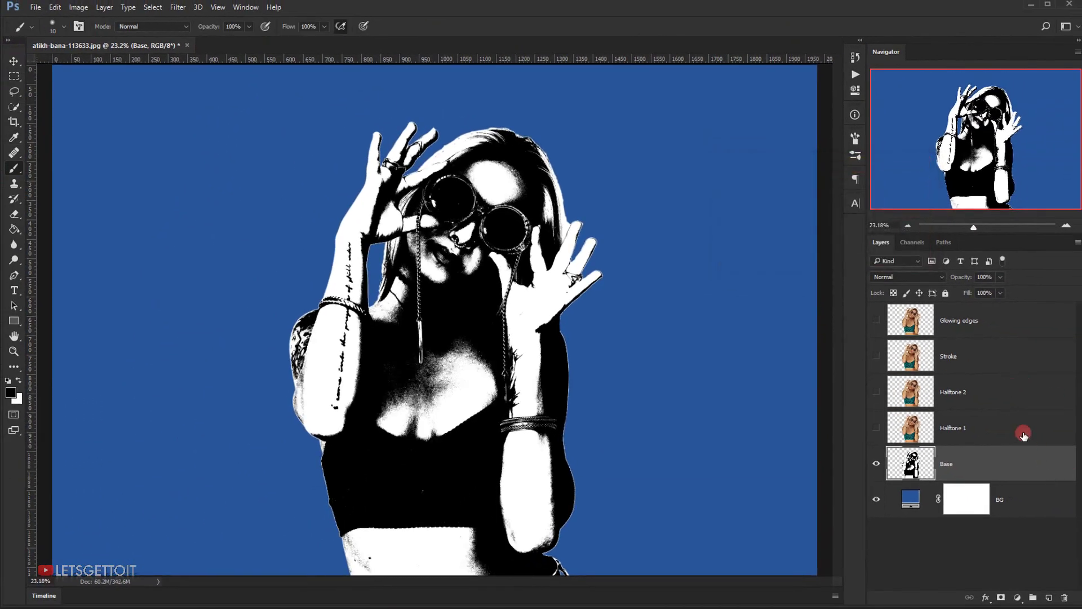
{"action": "left_click_drag", "start_coordinate": [964, 277], "coordinate": [950, 280]}
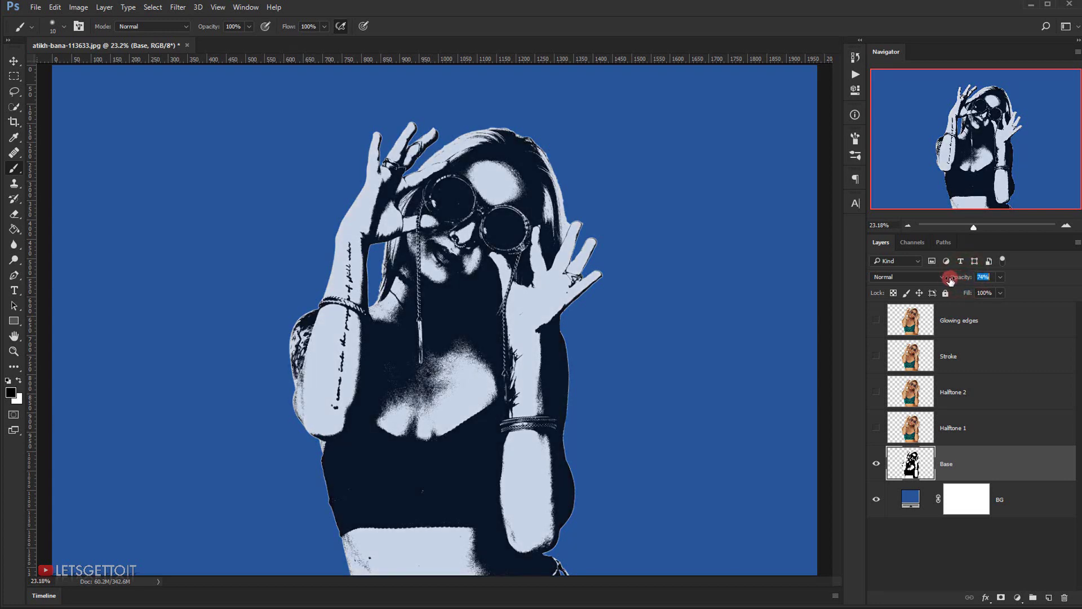
{"action": "left_click", "coordinate": [1060, 473]}
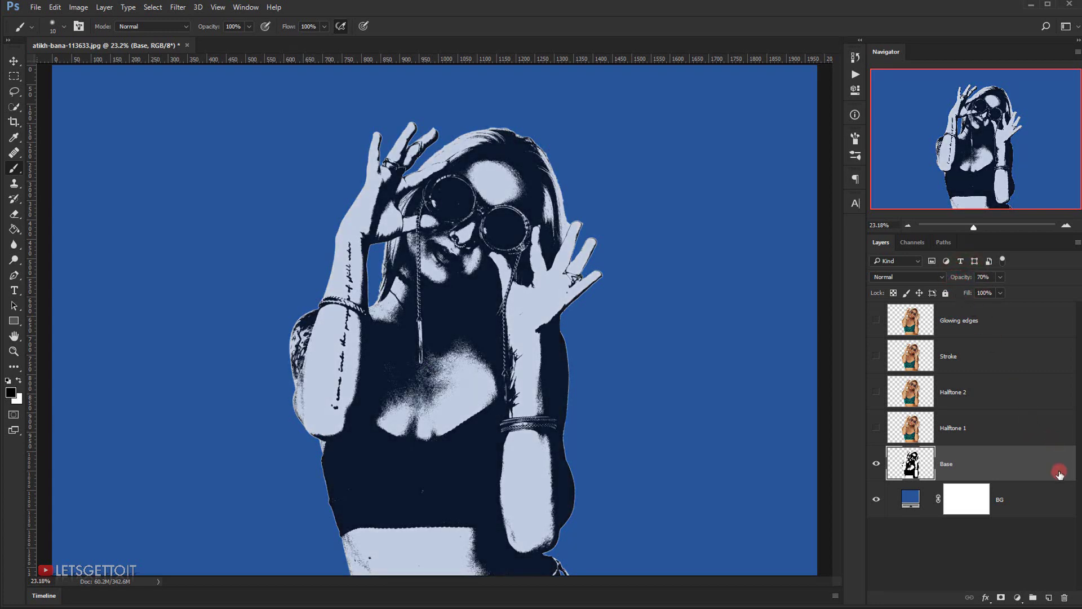
Step: Show the Halftone 1 layer and apply a Threshold adjustment well below level 128, keeping only its darkest shadows black
{"action": "left_click", "coordinate": [996, 428]}
{"action": "left_click", "coordinate": [876, 428]}
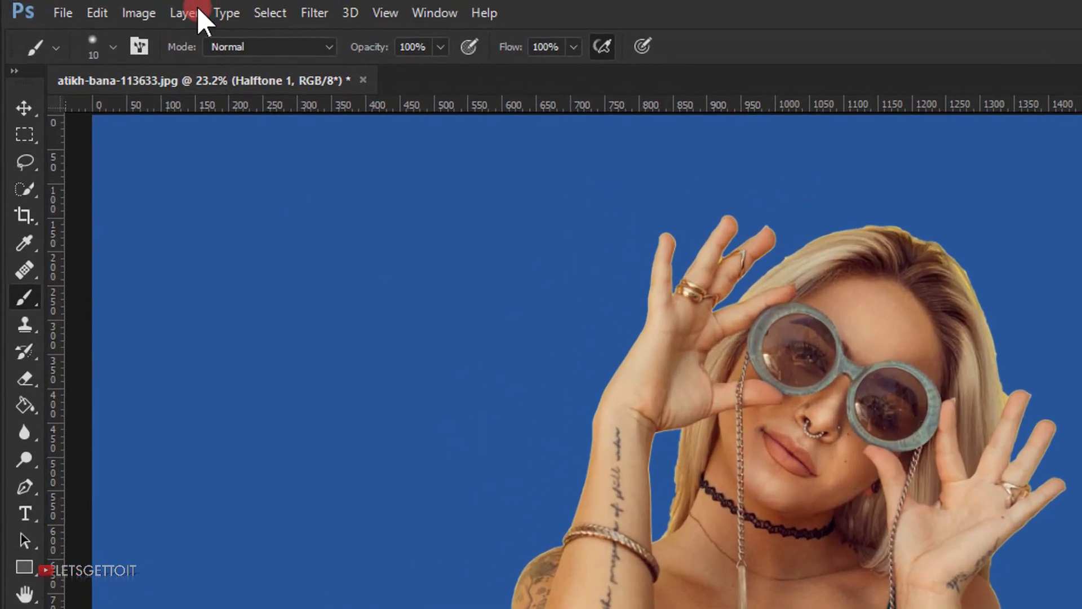
{"action": "left_click", "coordinate": [78, 6]}
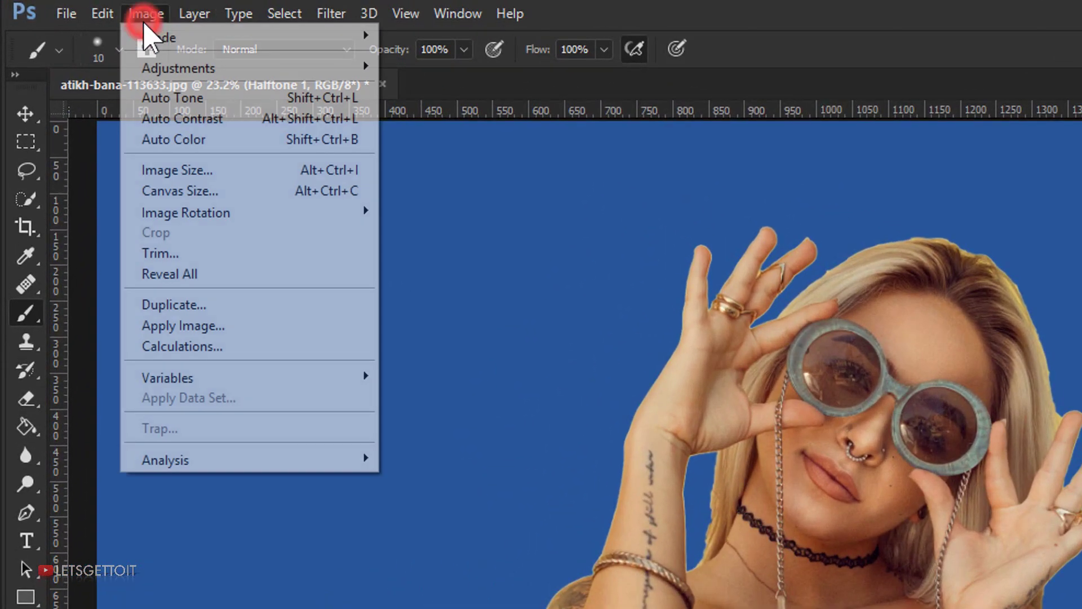
{"action": "mouse_move", "coordinate": [191, 70]}
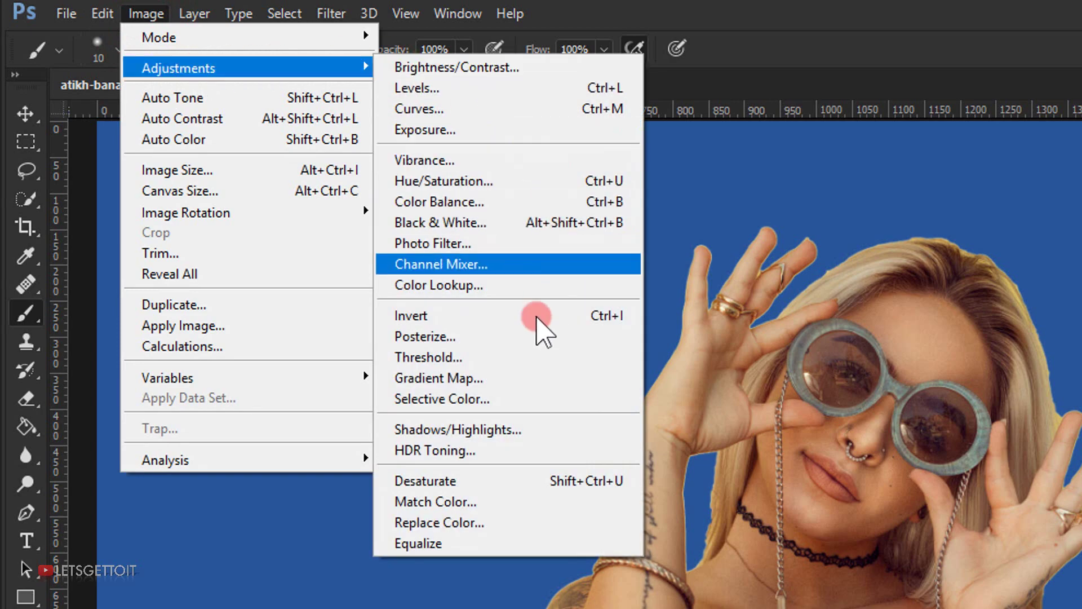
{"action": "left_click", "coordinate": [514, 358]}
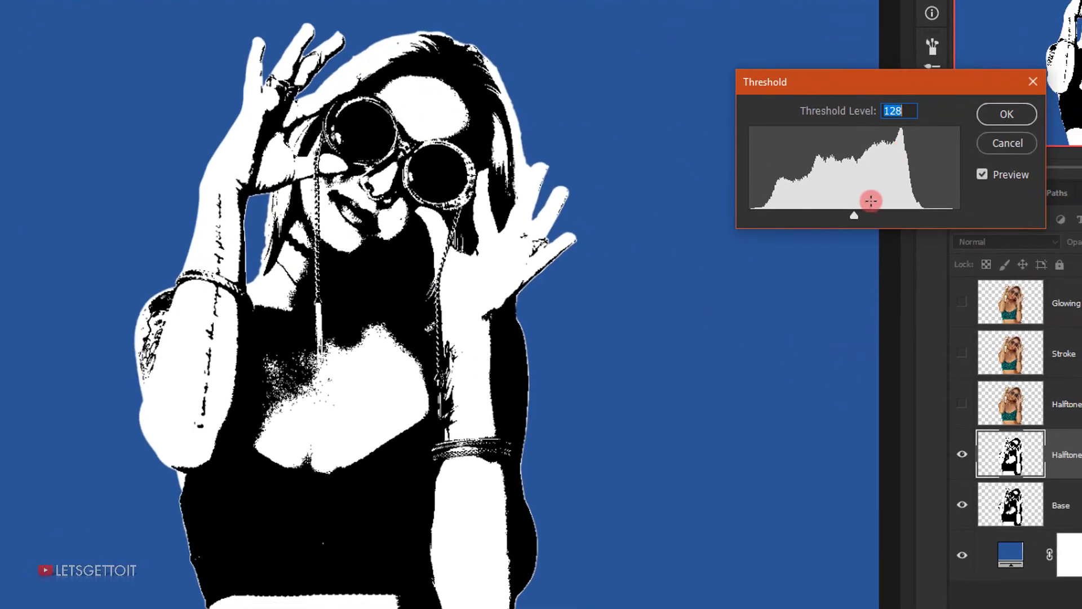
{"action": "left_click_drag", "start_coordinate": [855, 214], "coordinate": [820, 213]}
{"action": "left_click", "coordinate": [1006, 114]}
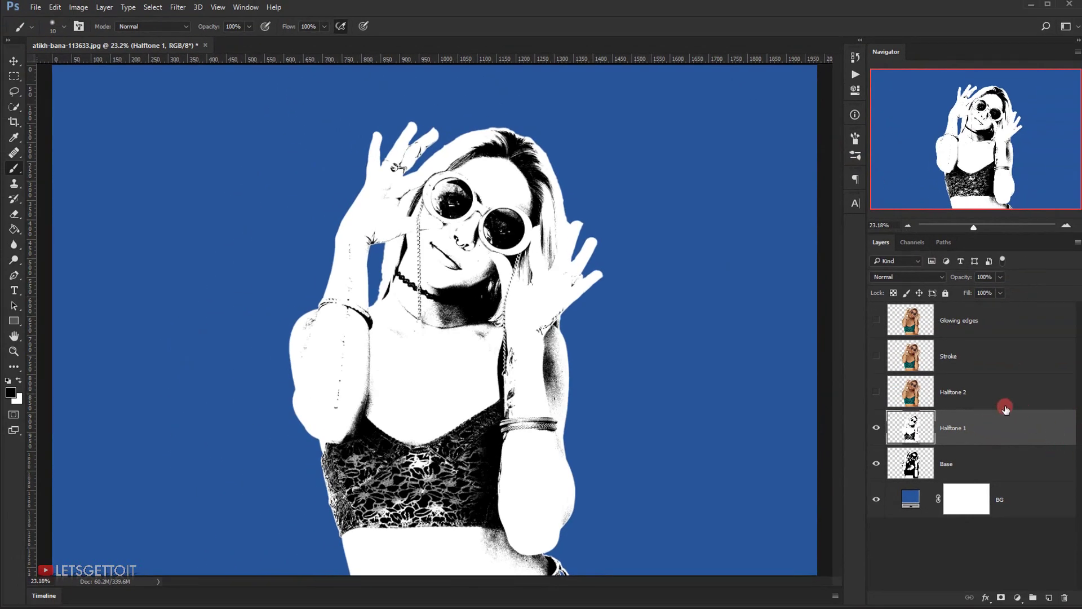
Step: Show the Halftone 2 layer and apply a Threshold adjustment moderately below level 128 to it
{"action": "left_click", "coordinate": [874, 393]}
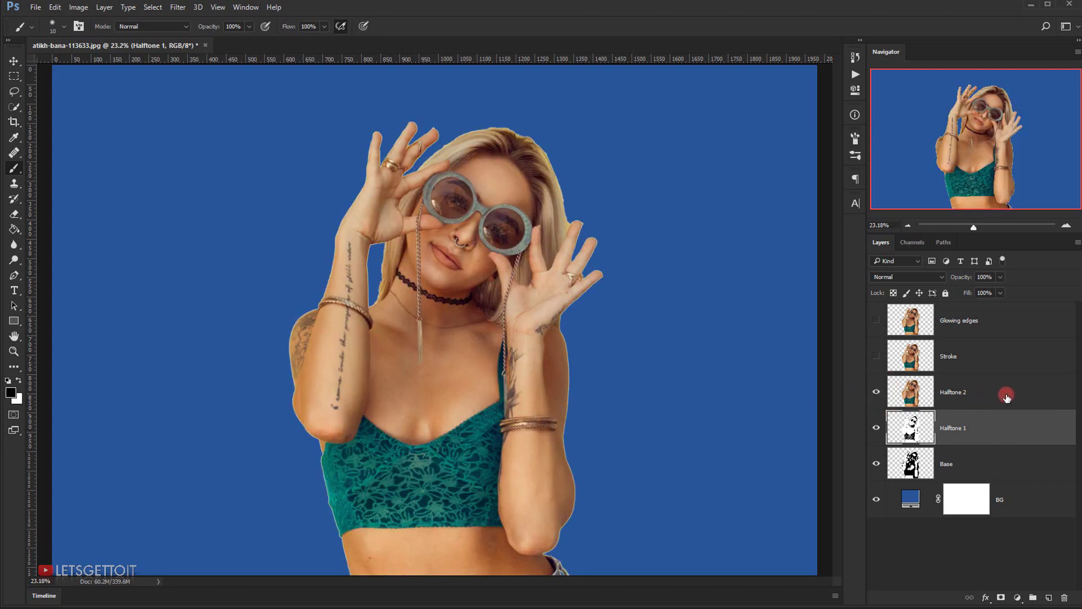
{"action": "left_click", "coordinate": [1004, 392]}
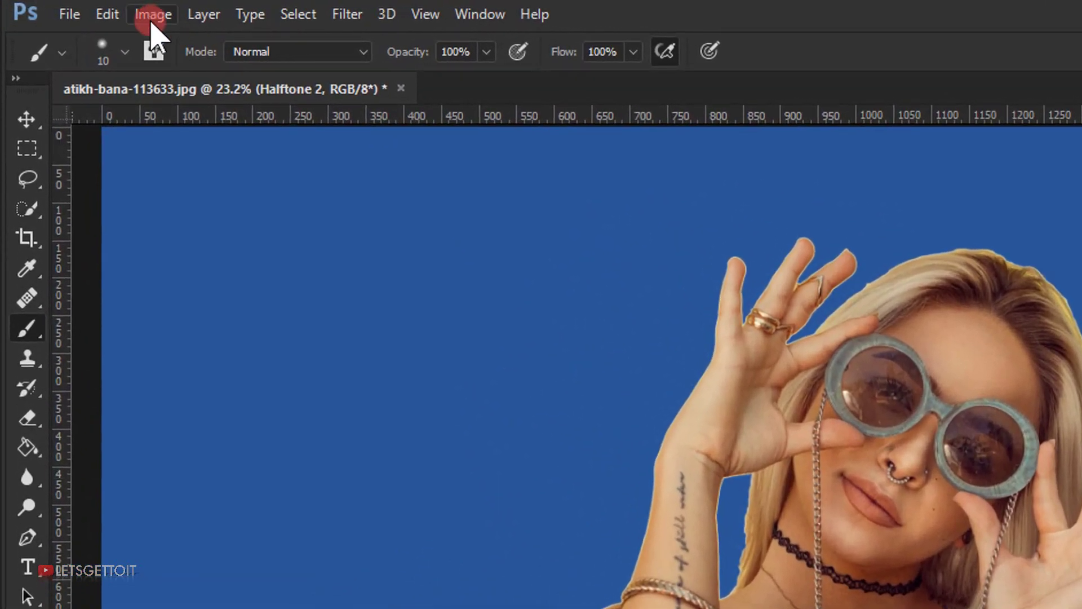
{"action": "left_click", "coordinate": [112, 12]}
{"action": "mouse_move", "coordinate": [211, 72]}
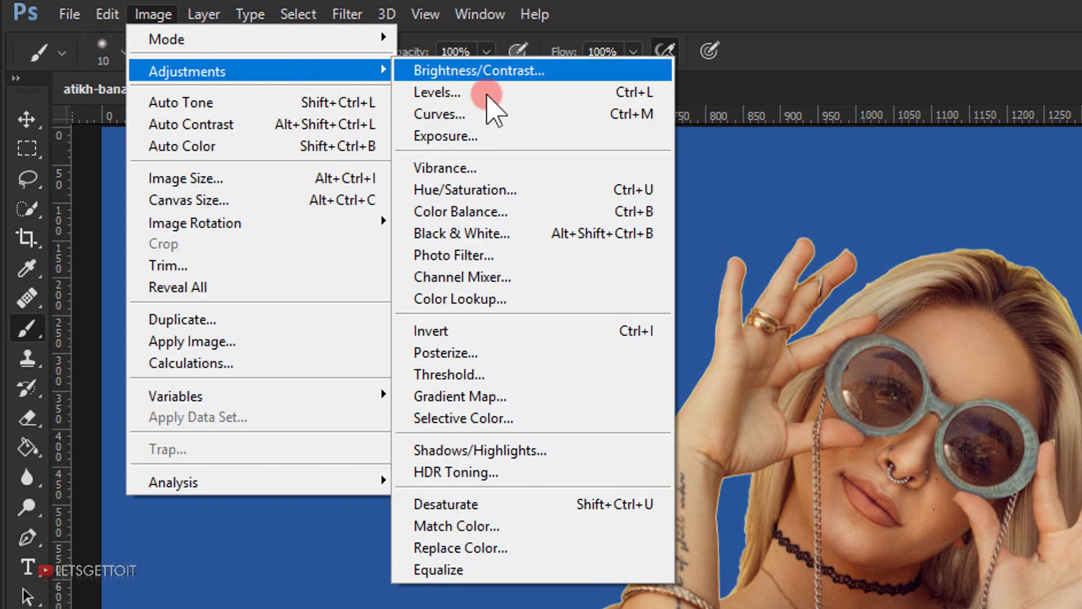
{"action": "left_click", "coordinate": [543, 375]}
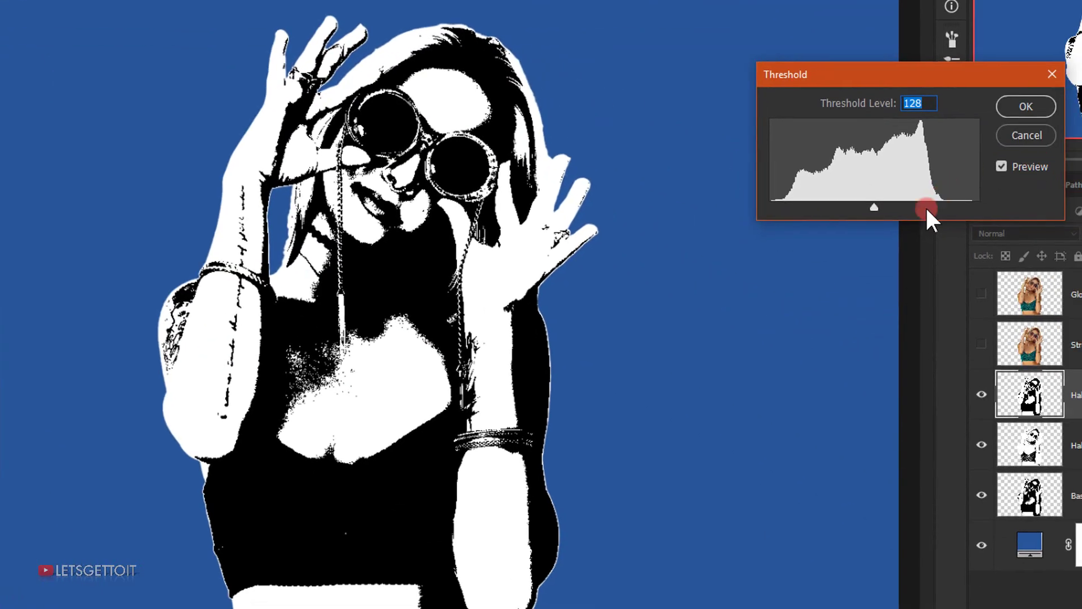
{"action": "left_click_drag", "start_coordinate": [883, 206], "coordinate": [860, 207]}
{"action": "left_click", "coordinate": [1022, 107]}
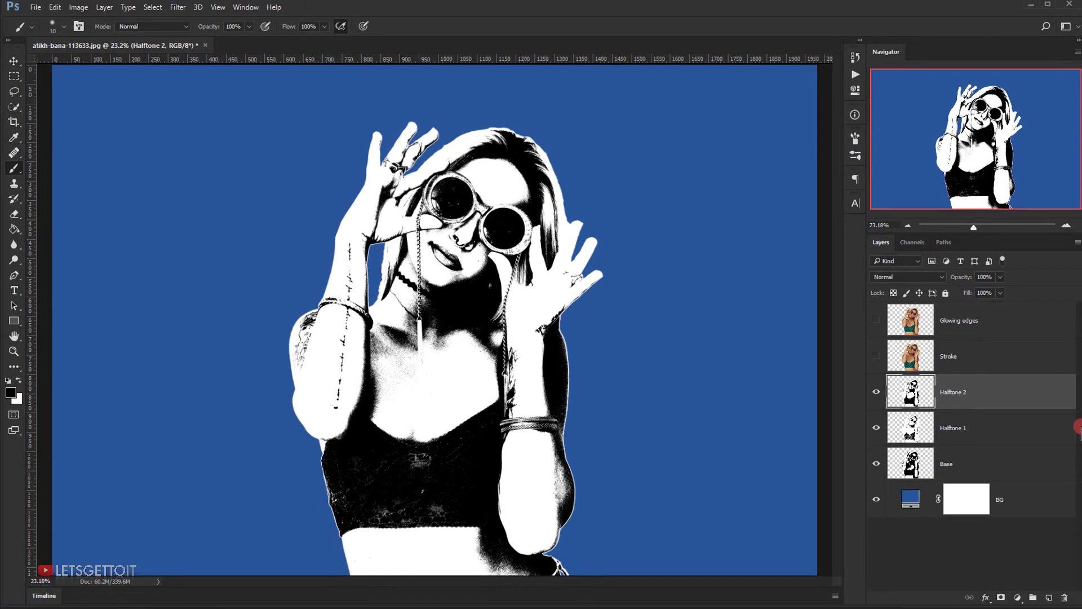
Step: Hide Halftone 2 and select the white areas of the Halftone 1 layer by Color Range using sampled colors
{"action": "left_click", "coordinate": [877, 393]}
{"action": "left_click", "coordinate": [973, 427]}
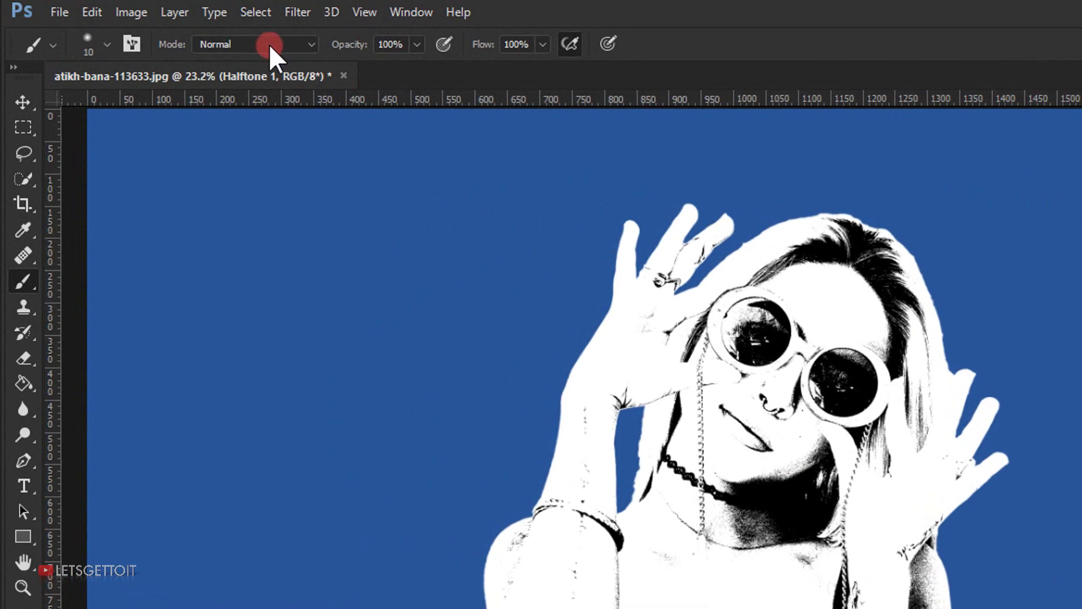
{"action": "left_click", "coordinate": [152, 7]}
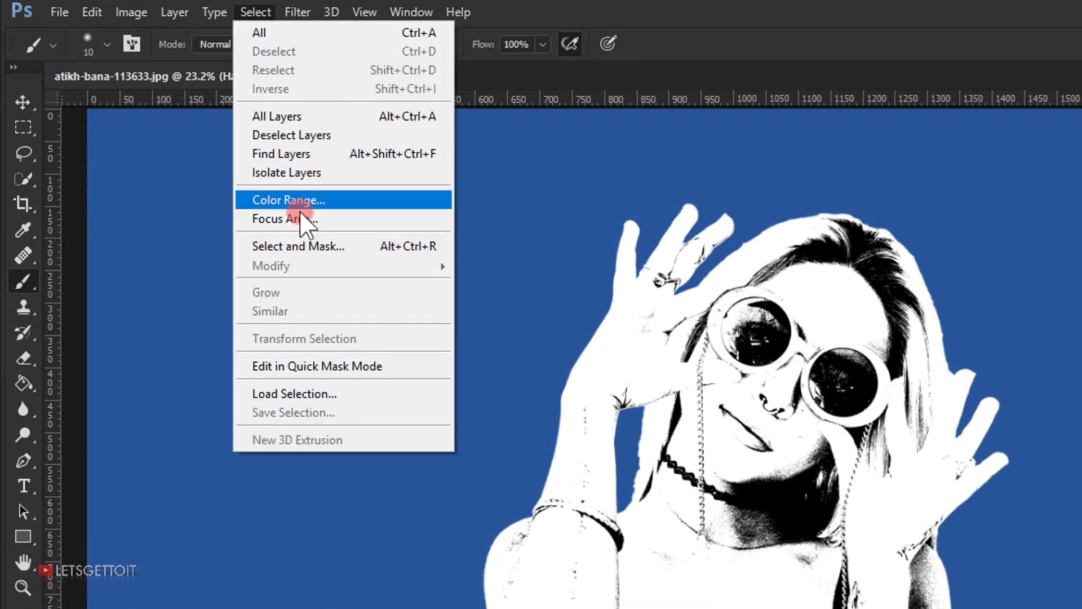
{"action": "left_click", "coordinate": [297, 194]}
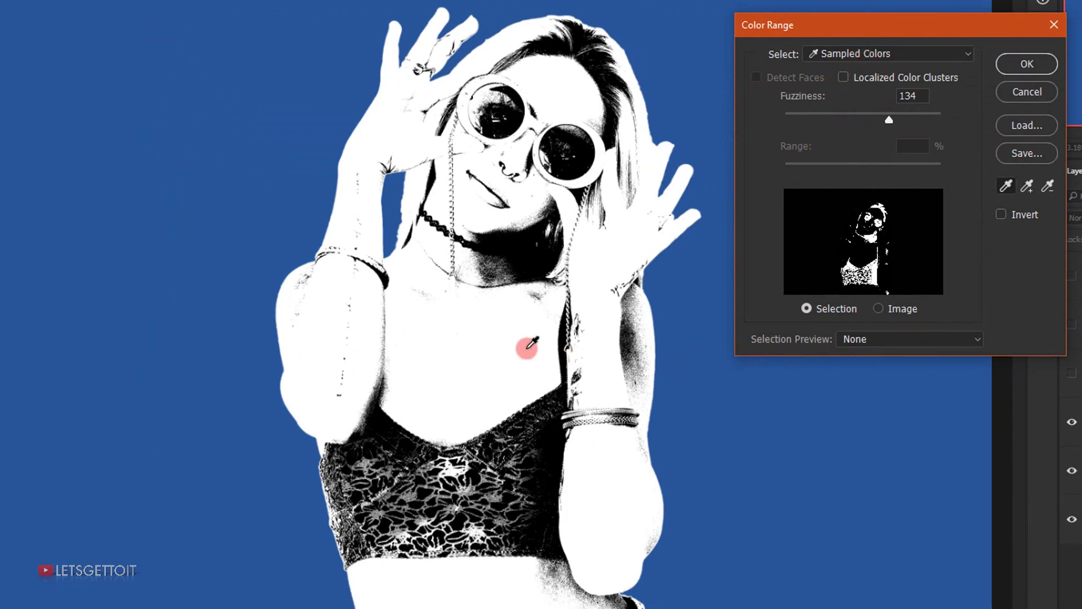
{"action": "left_click", "coordinate": [476, 326]}
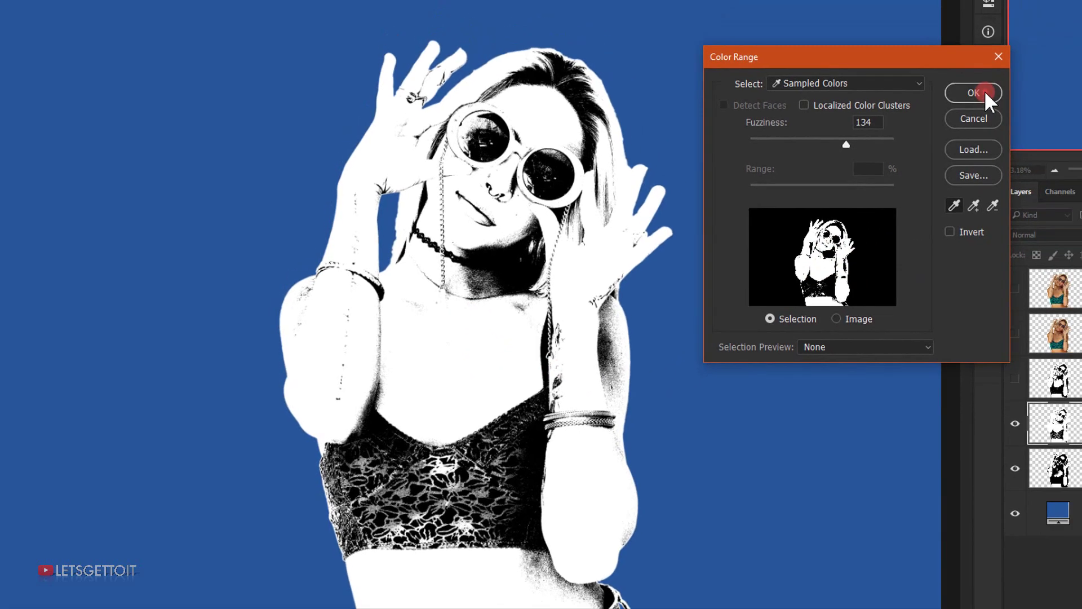
{"action": "left_click", "coordinate": [1036, 64]}
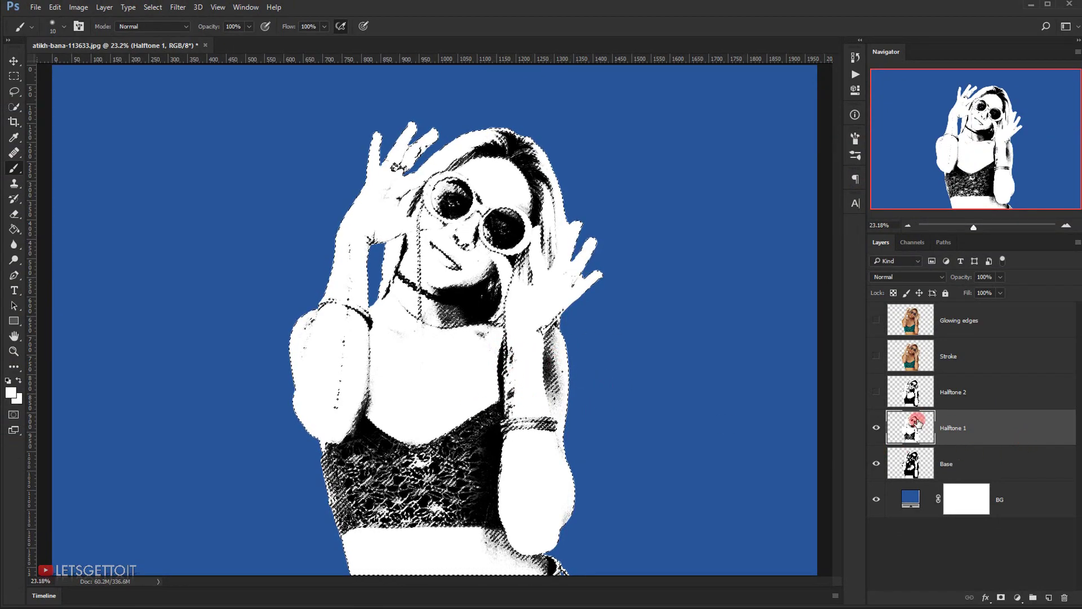
Step: Mask out the selected white areas of Halftone 1 and set the layer's fill to 0%
{"action": "left_click", "coordinate": [1009, 598], "text": "alt"}
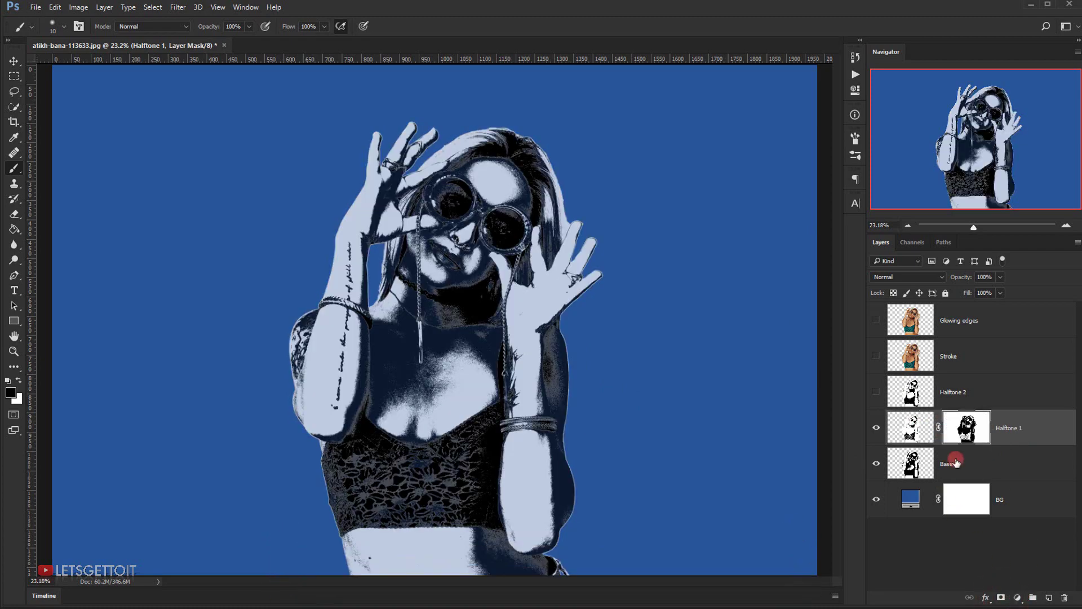
{"action": "left_click", "coordinate": [968, 438]}
{"action": "left_click_drag", "start_coordinate": [968, 294], "coordinate": [888, 293]}
{"action": "left_click", "coordinate": [950, 364]}
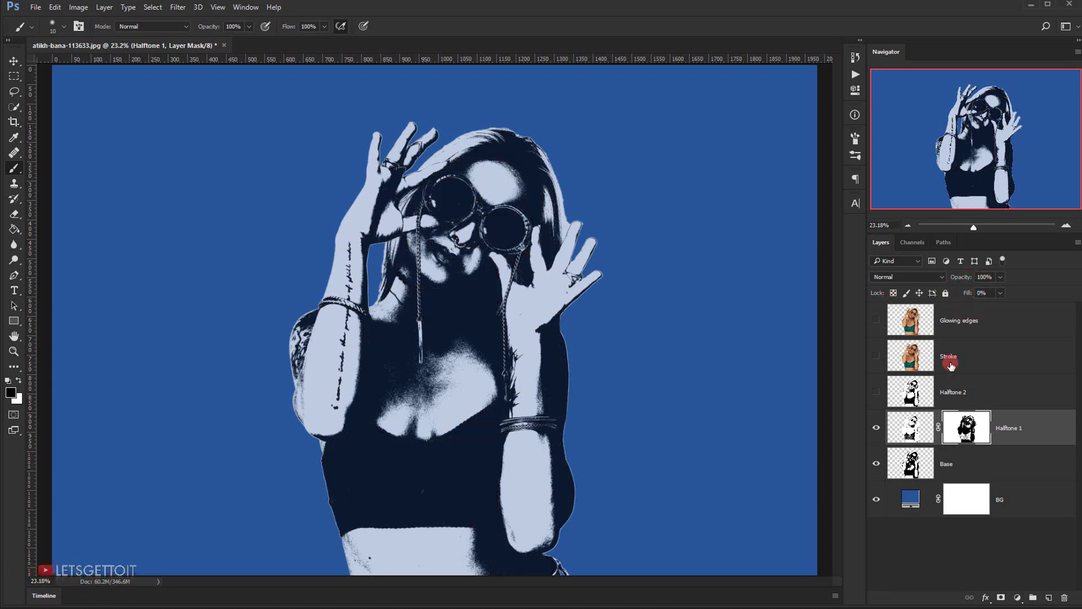
Step: Add a Pattern Overlay effect to the Halftone 1 layer
{"action": "double_click", "coordinate": [1051, 428]}
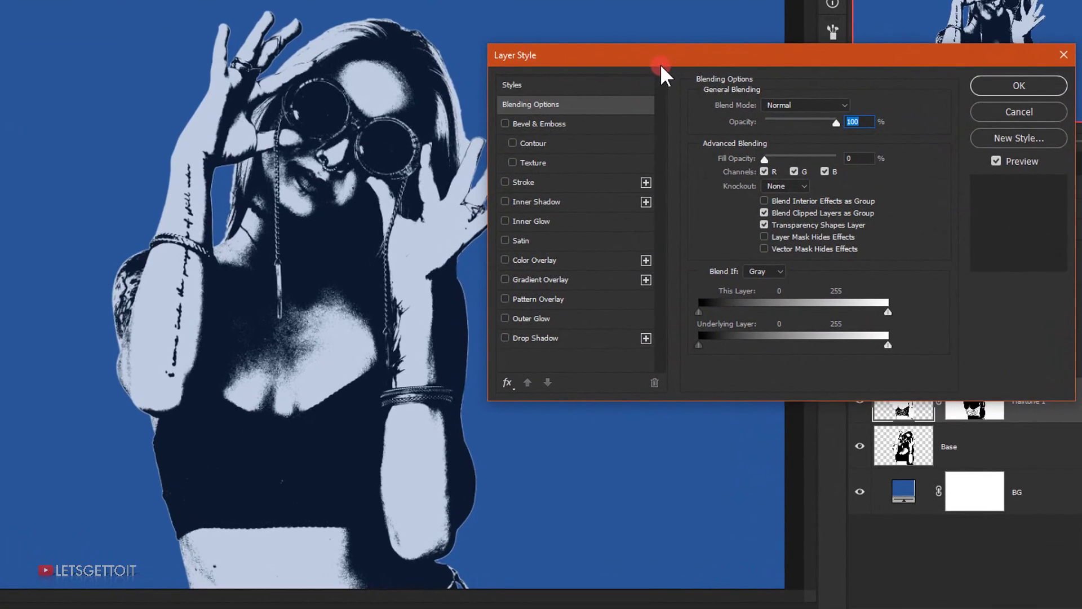
{"action": "left_click", "coordinate": [538, 299]}
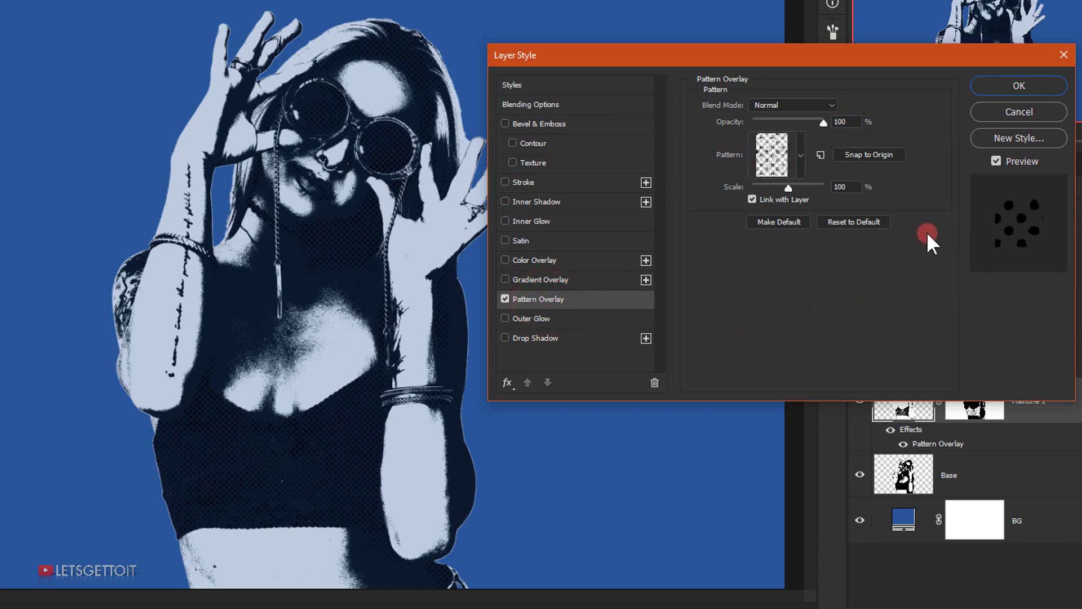
{"action": "left_click", "coordinate": [800, 155]}
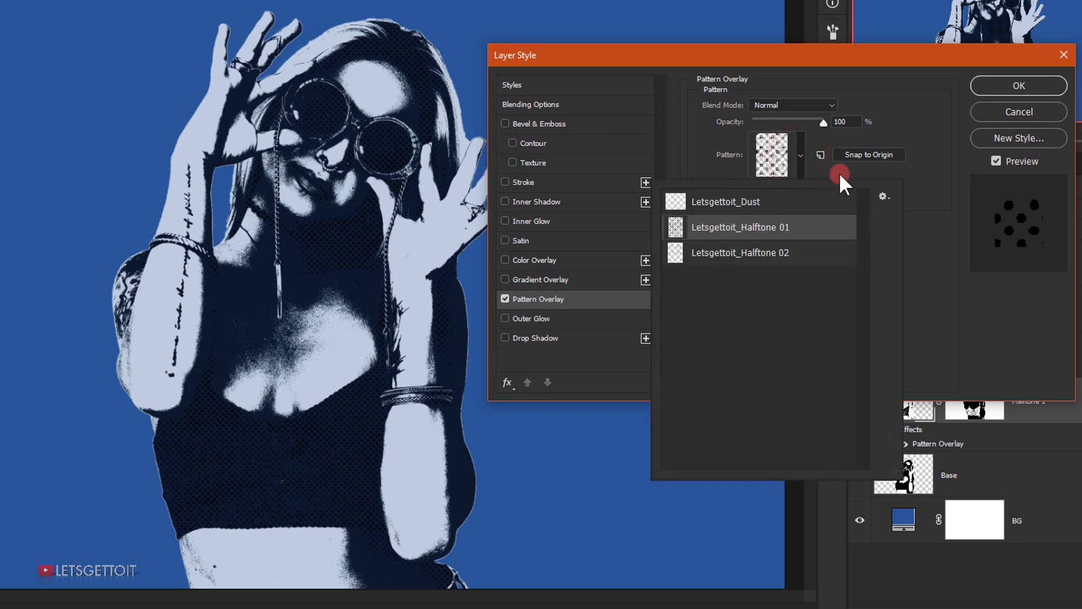
{"action": "left_click", "coordinate": [885, 197]}
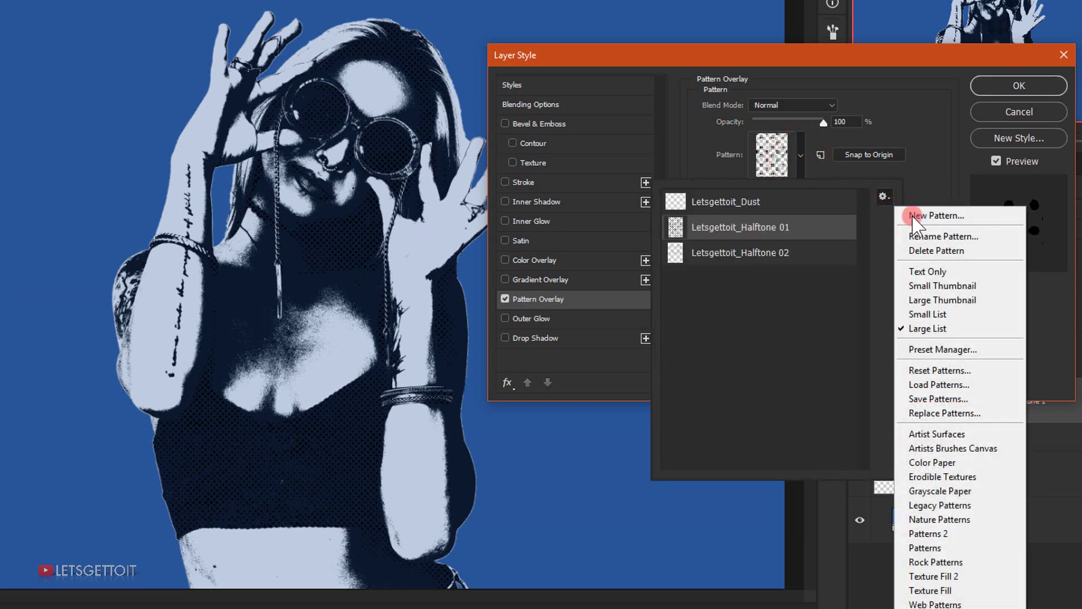
{"action": "left_click", "coordinate": [968, 381]}
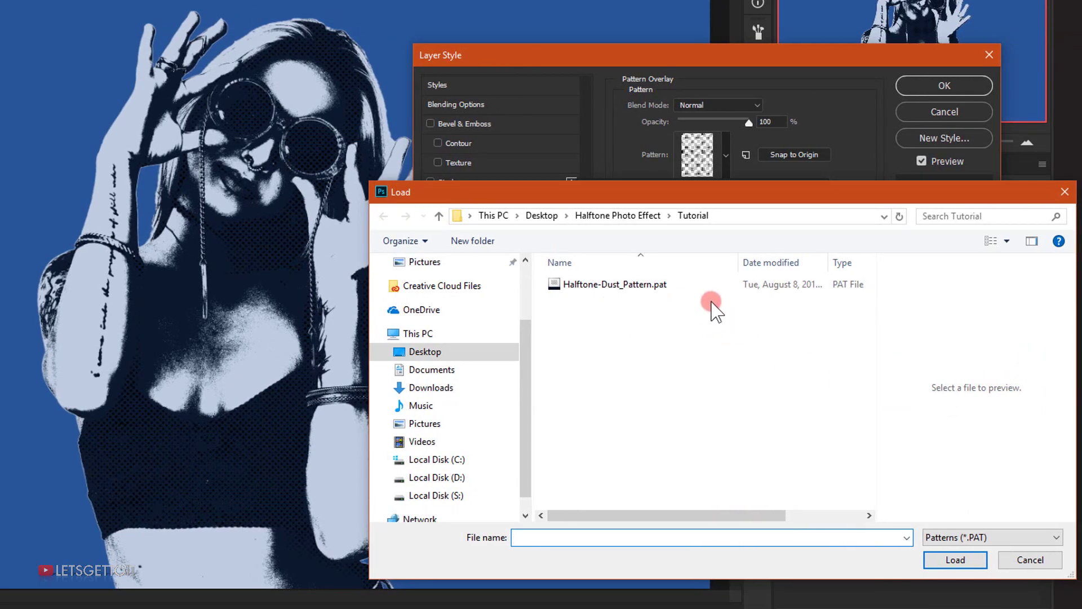
{"action": "left_click", "coordinate": [634, 284]}
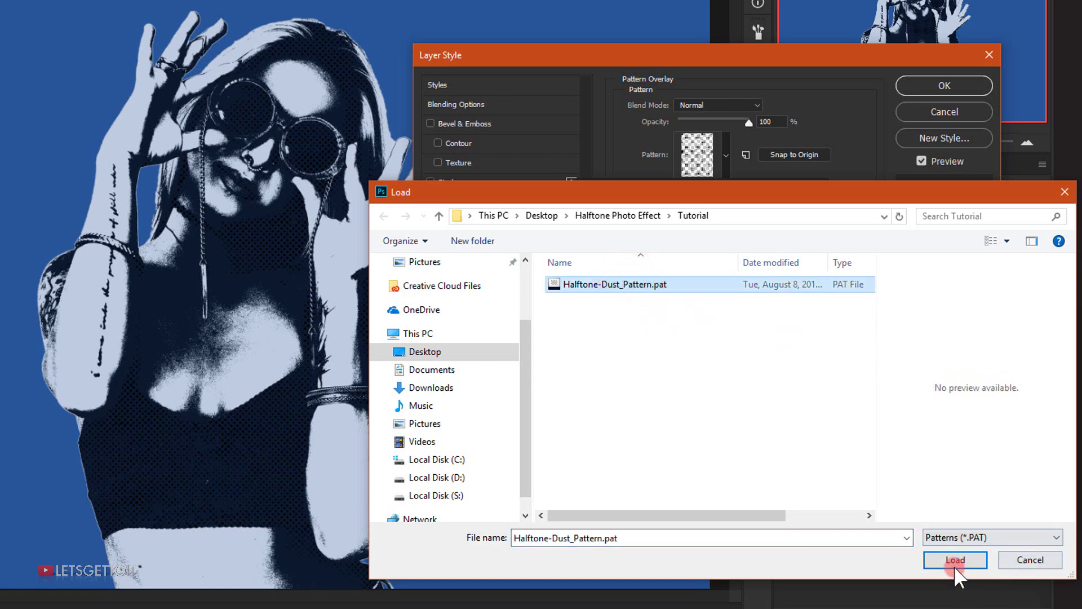
{"action": "left_click", "coordinate": [1064, 192]}
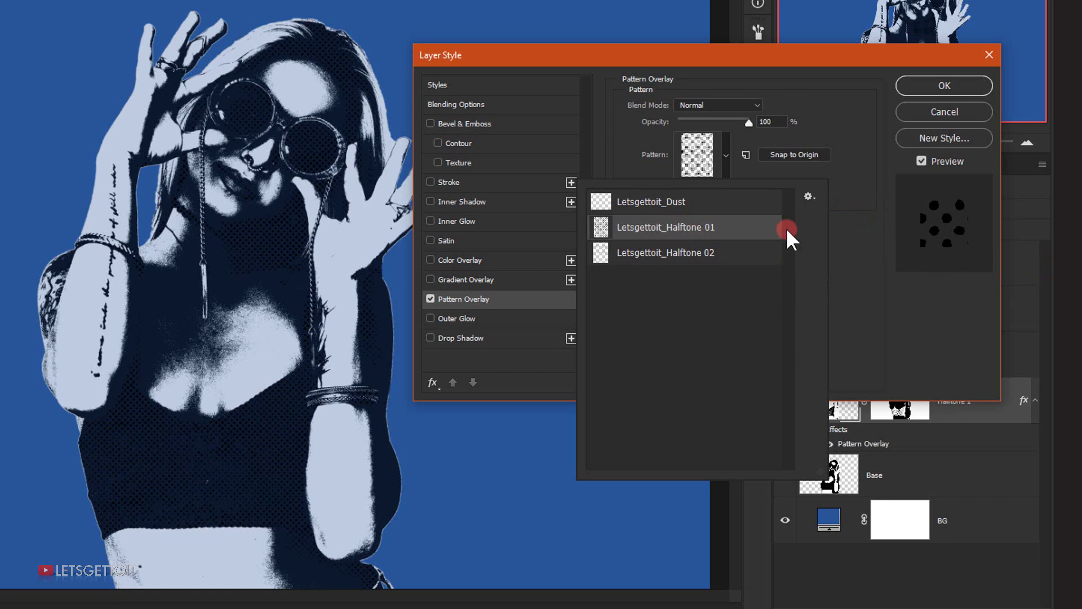
{"action": "left_click", "coordinate": [810, 196]}
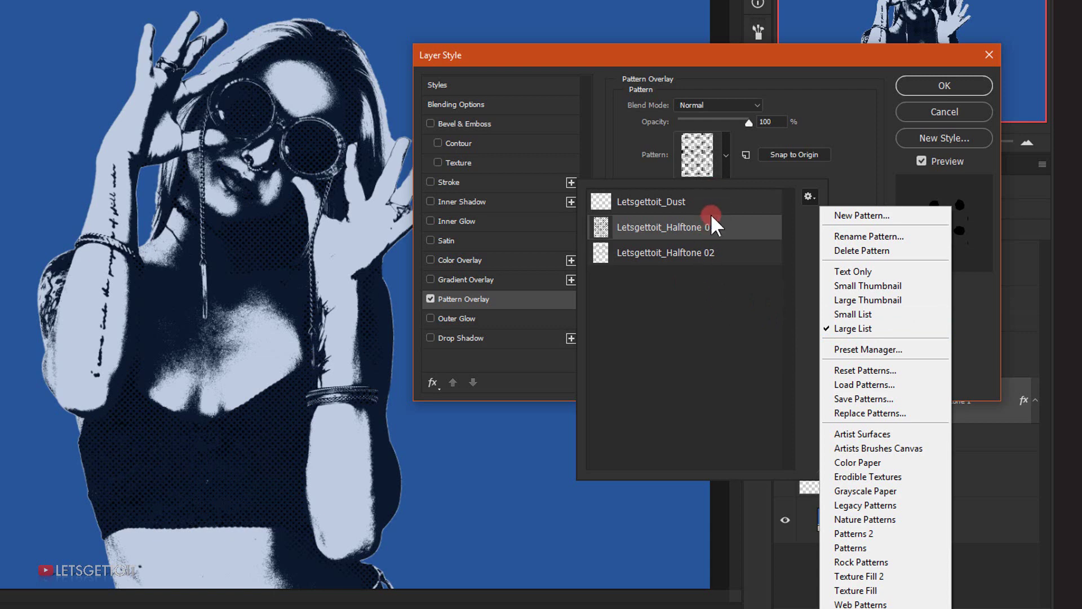
{"action": "left_click", "coordinate": [729, 255]}
Step: Use the Letsgettoit_Halftone 01 pattern for Halftone 1's overlay, apply the style and collapse the layer's effects list
{"action": "left_click", "coordinate": [685, 232]}
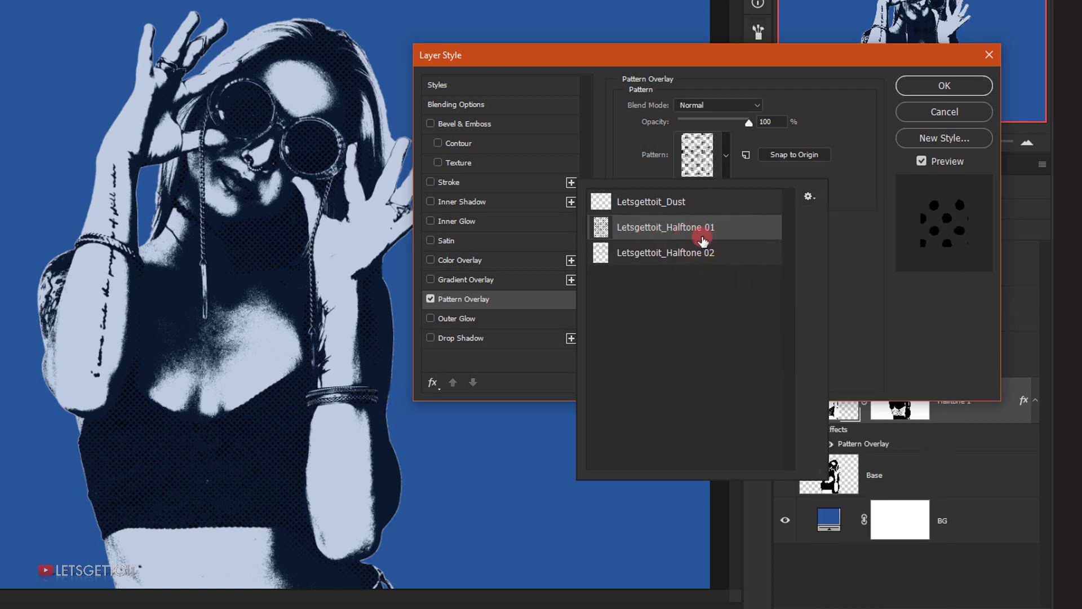
{"action": "left_click", "coordinate": [831, 263]}
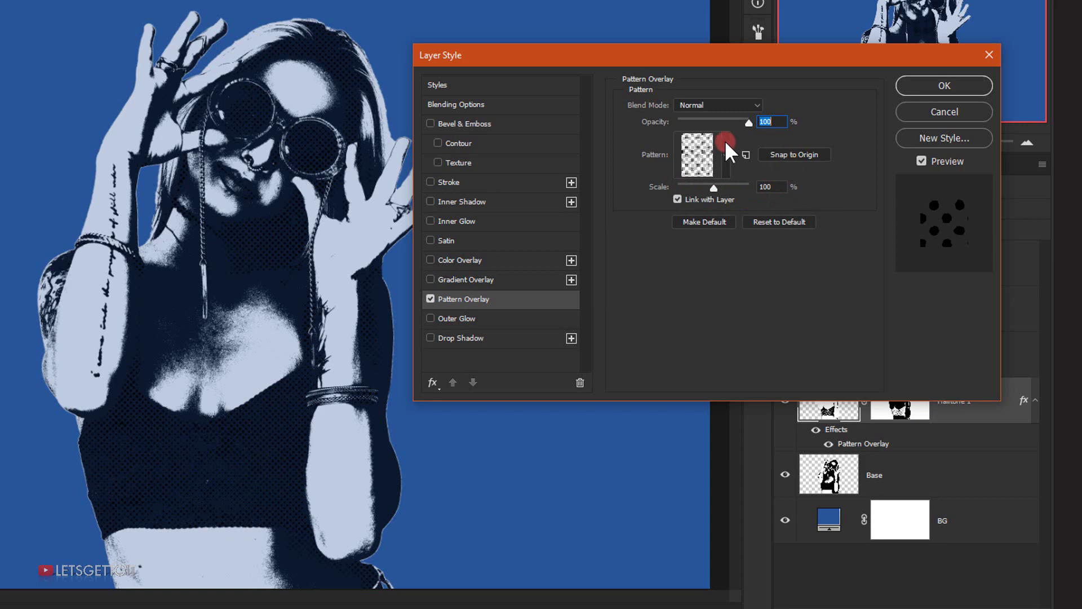
{"action": "left_click", "coordinate": [796, 123]}
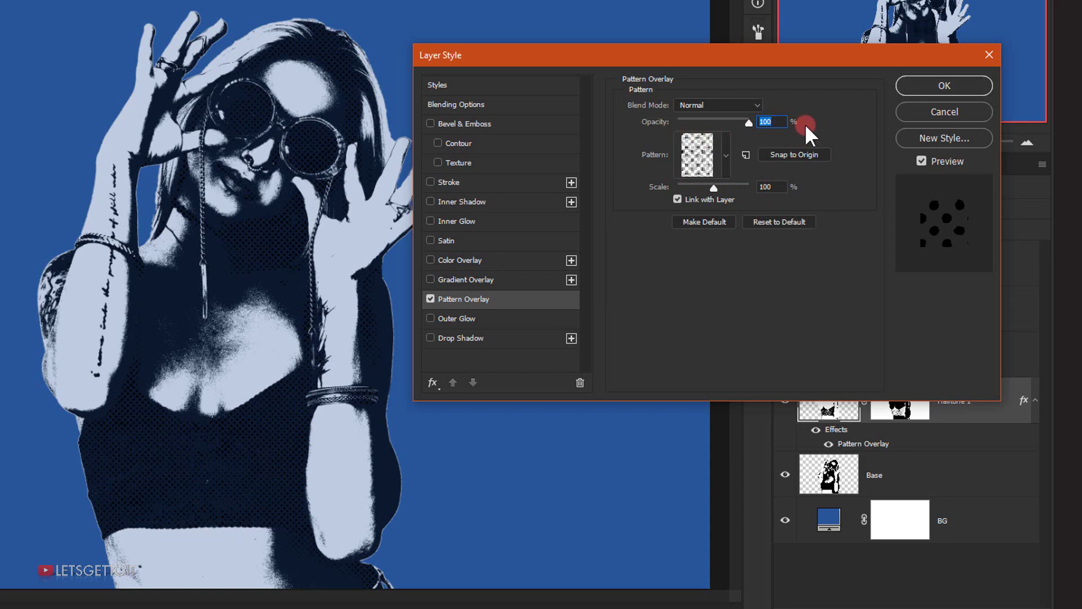
{"action": "left_click", "coordinate": [945, 87]}
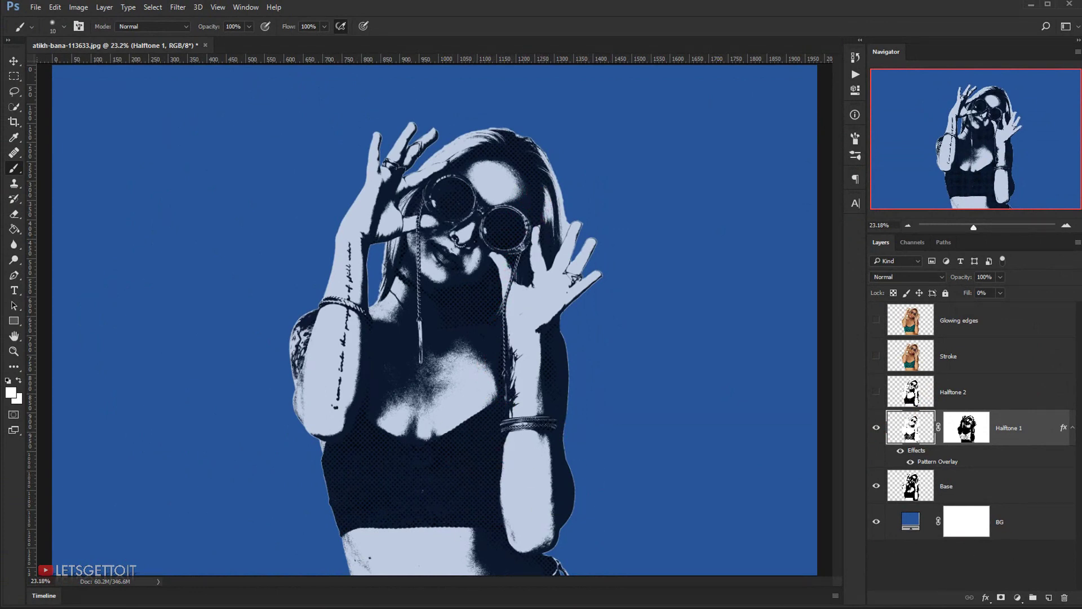
{"action": "left_click", "coordinate": [1073, 429]}
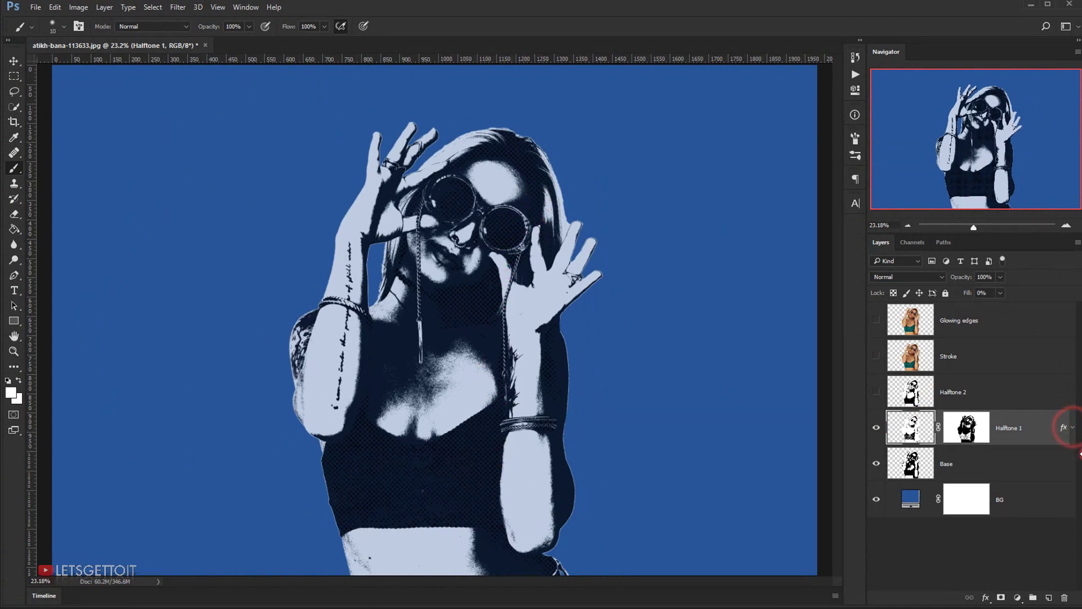
Step: Show the Halftone 2 layer and select its black areas by Color Range using sampled colors
{"action": "left_click", "coordinate": [984, 393]}
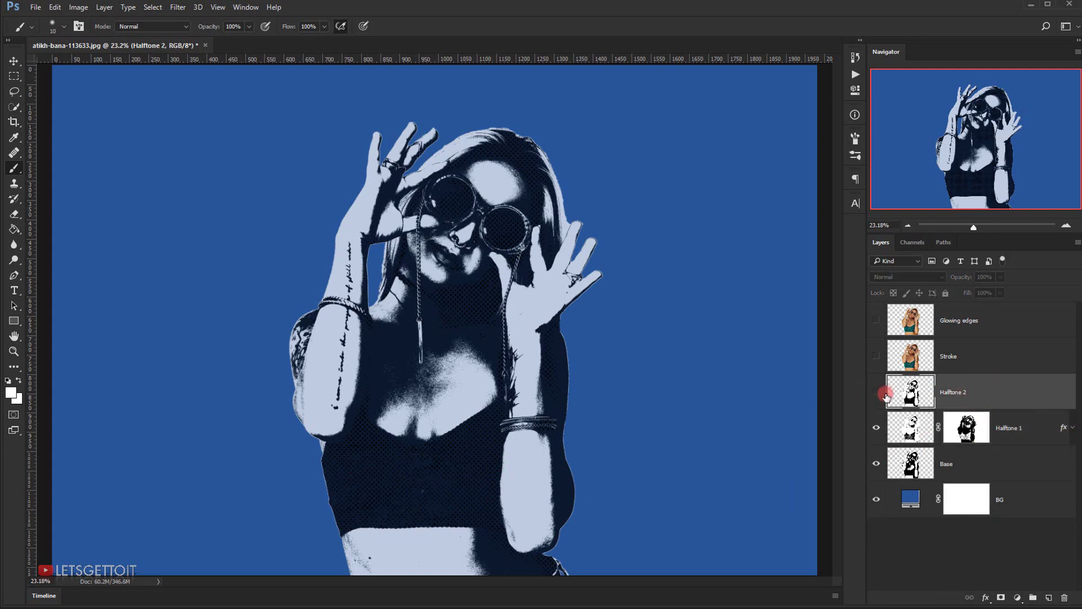
{"action": "left_click", "coordinate": [877, 393]}
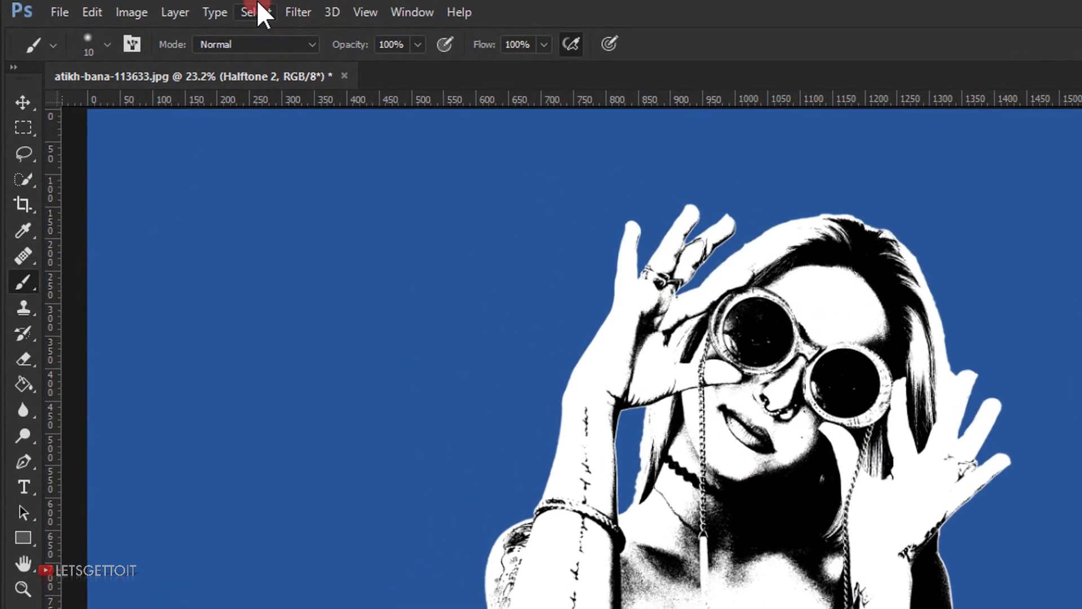
{"action": "left_click", "coordinate": [152, 8]}
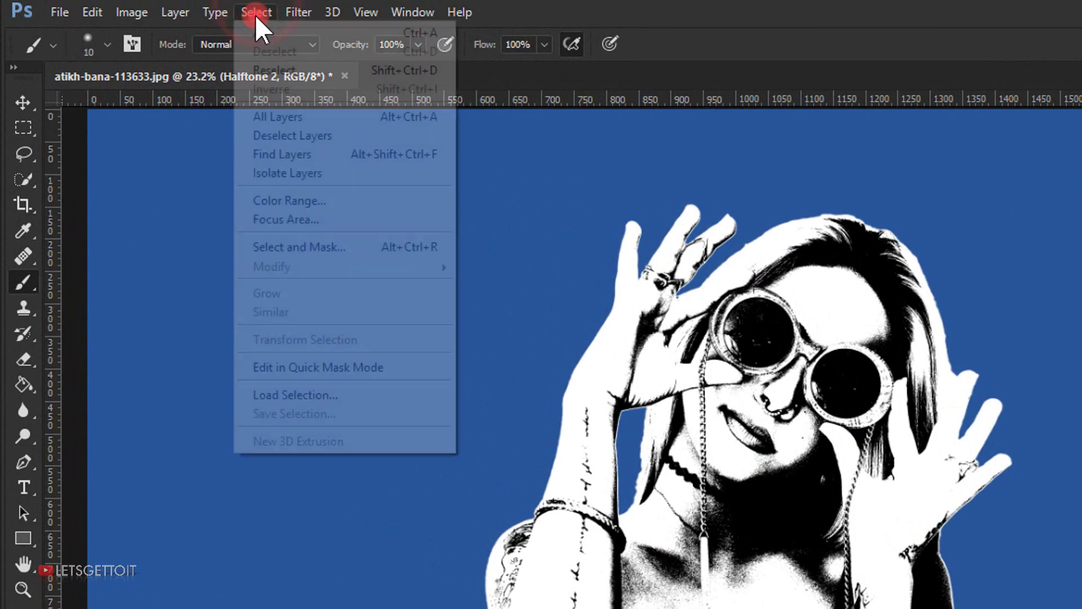
{"action": "left_click", "coordinate": [332, 200]}
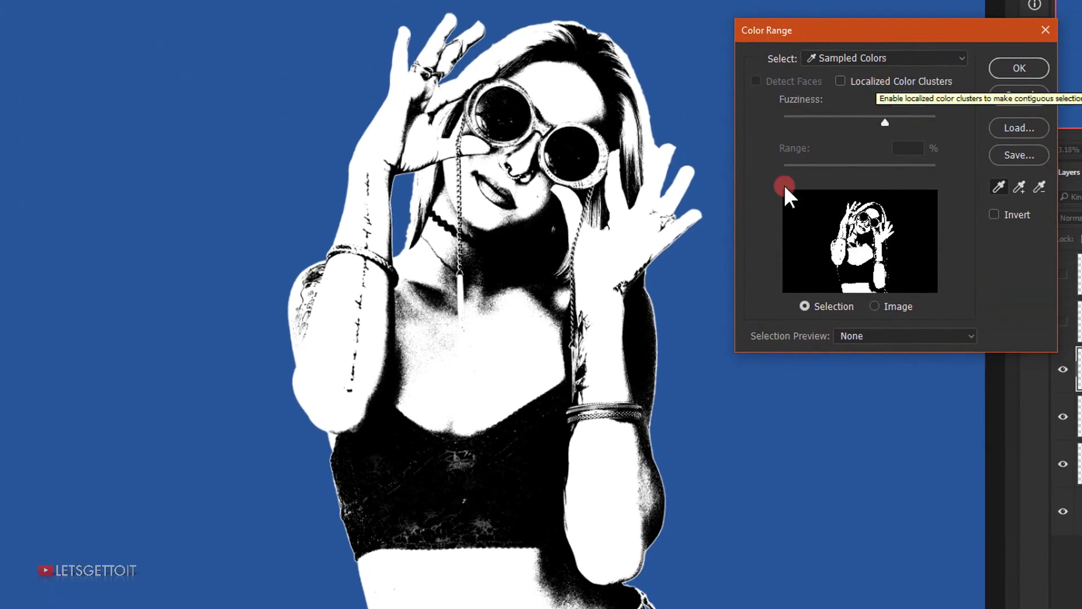
{"action": "left_click", "coordinate": [535, 438]}
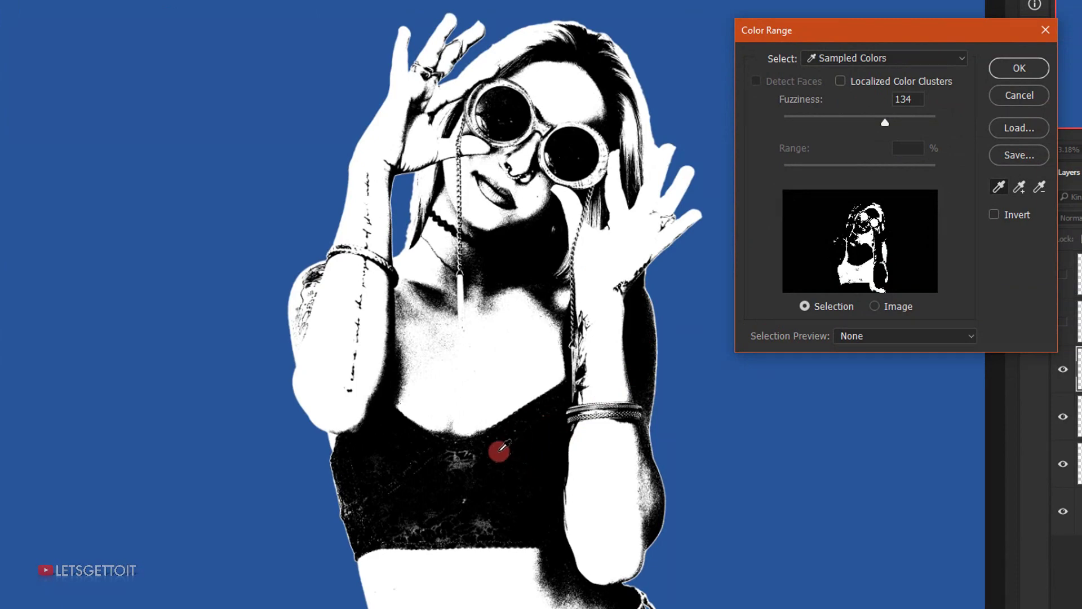
{"action": "left_click", "coordinate": [999, 66]}
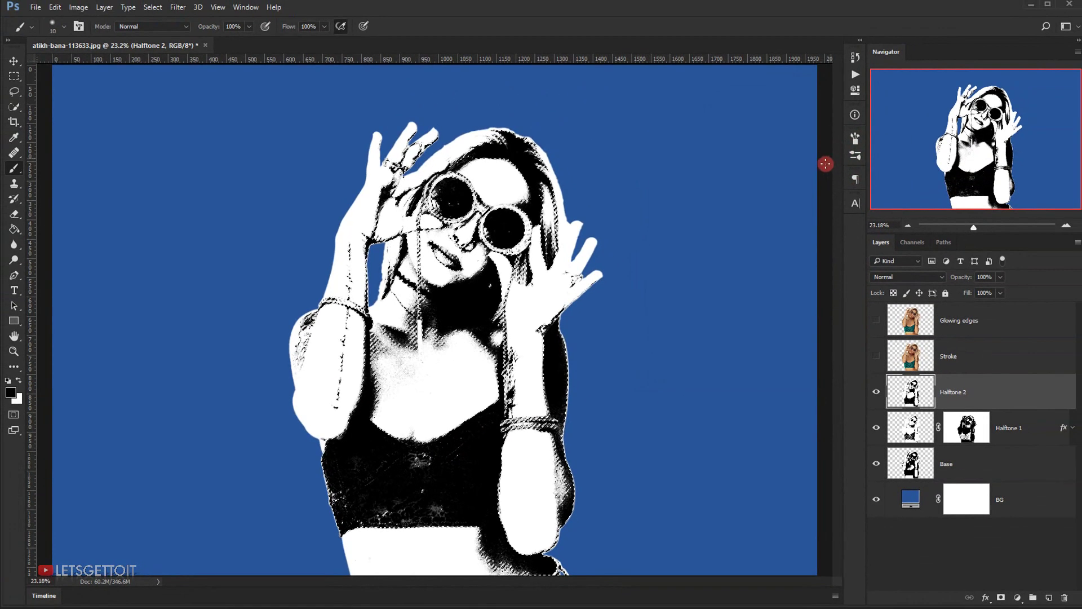
Step: Mask out the selected black areas of Halftone 2 and set the layer's fill to 0%
{"action": "key", "text": "alt"}
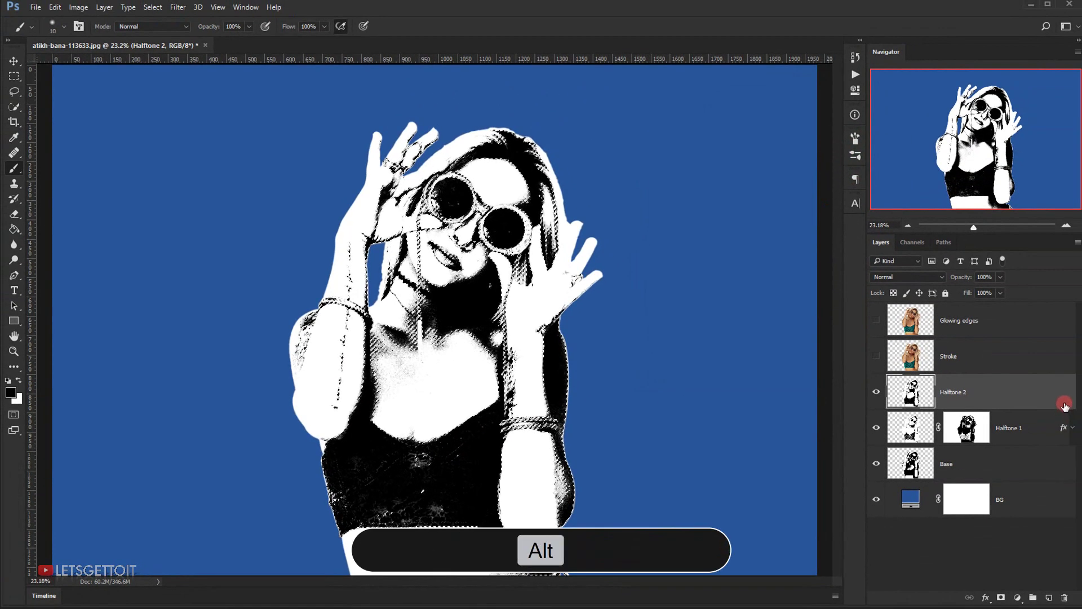
{"action": "left_click", "coordinate": [1001, 597], "text": "alt"}
{"action": "left_click", "coordinate": [975, 403]}
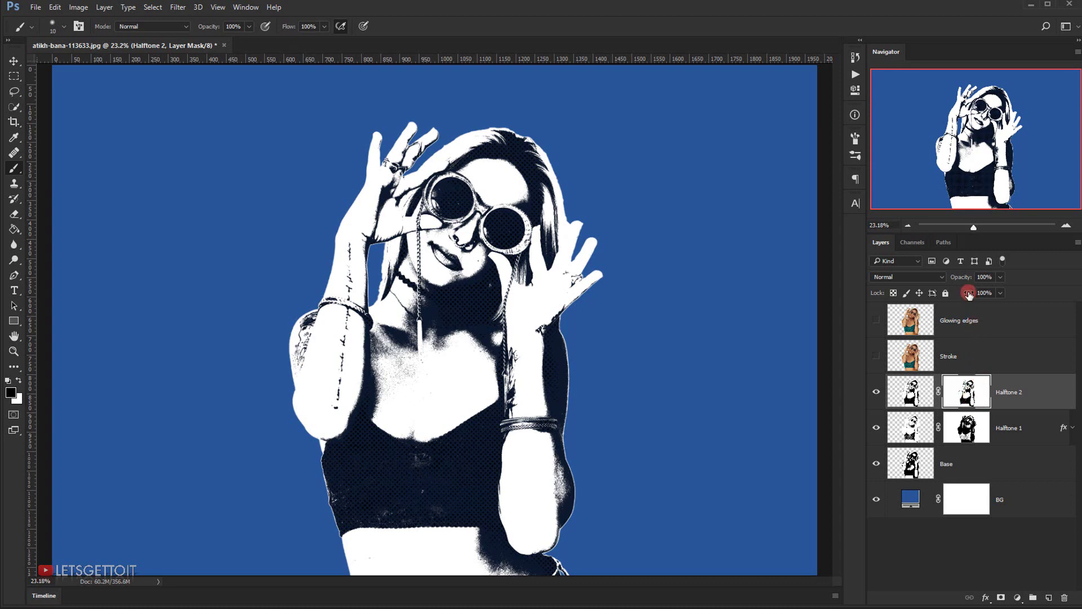
{"action": "type", "text": "0"}
{"action": "key", "text": "Return"}
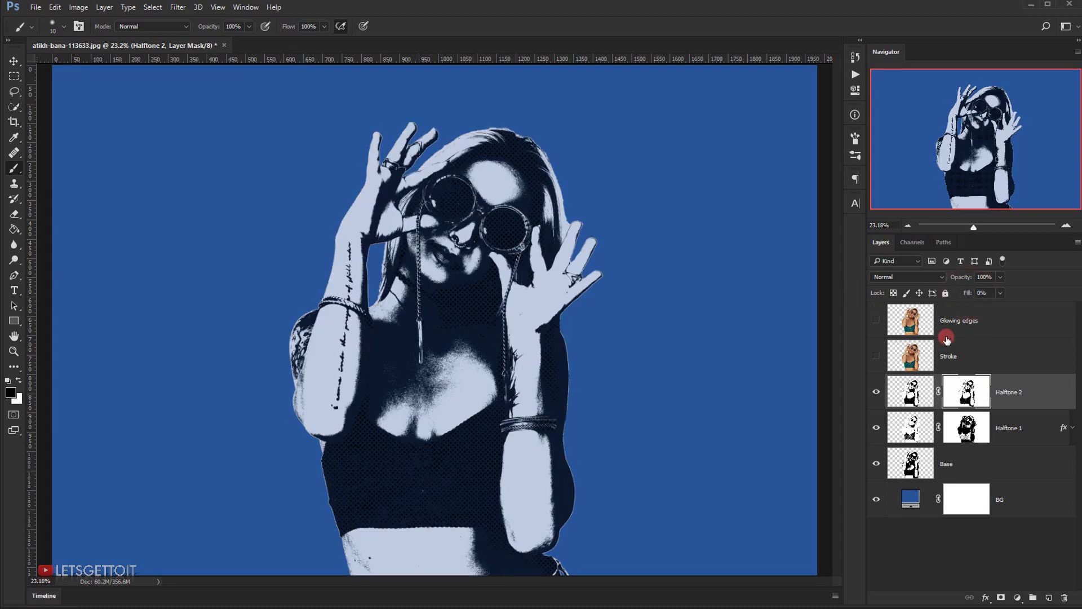
Step: Add a Pattern Overlay with Letsgettoit_Halftone 02 to the Halftone 2 layer and shift the pattern's position over the figure
{"action": "double_click", "coordinate": [1061, 397]}
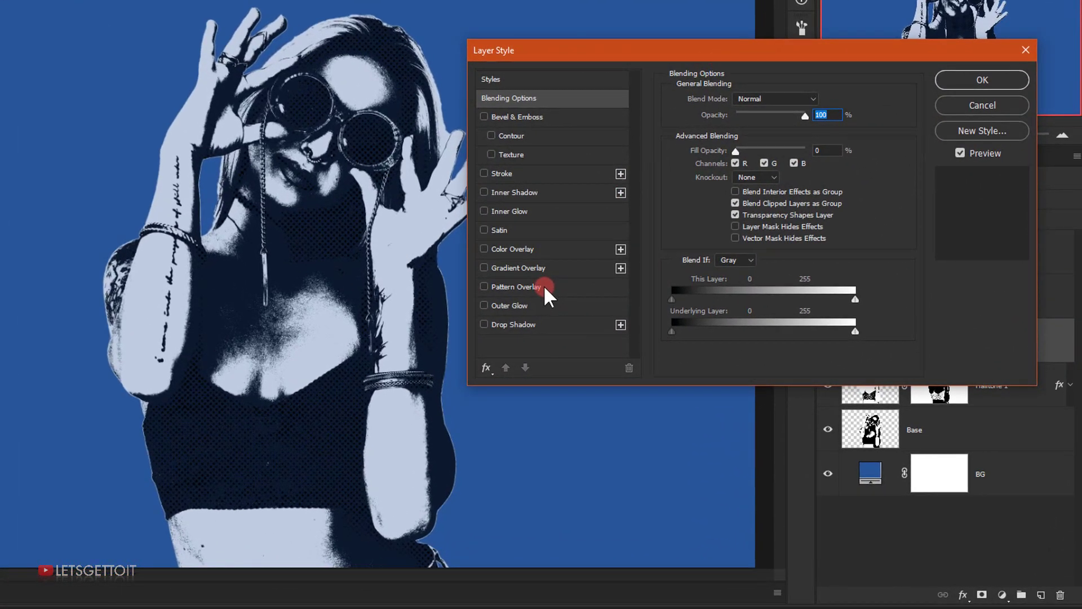
{"action": "left_click", "coordinate": [525, 286]}
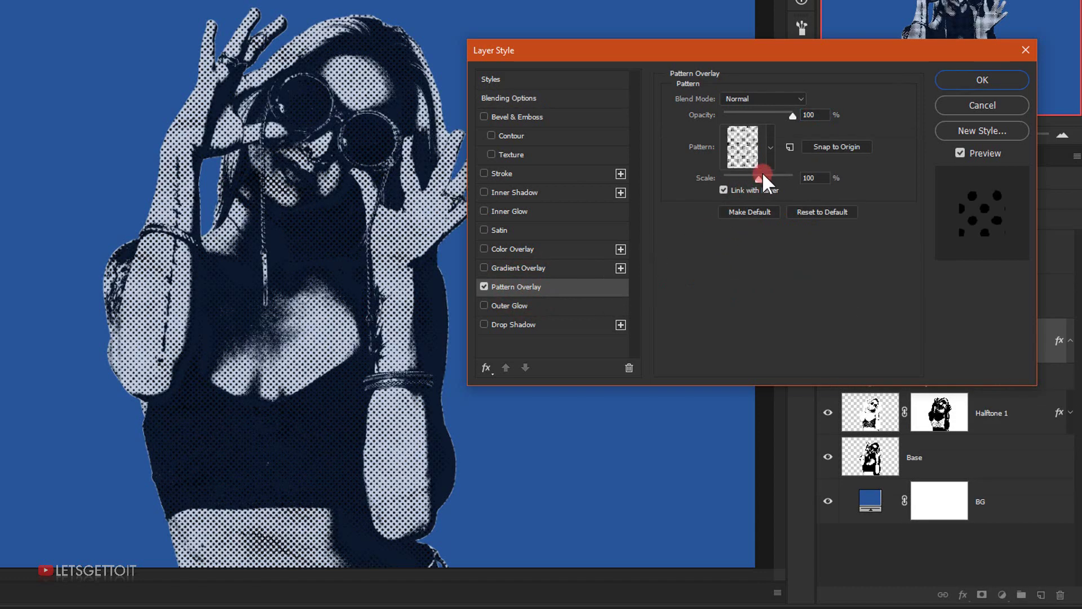
{"action": "left_click", "coordinate": [771, 145]}
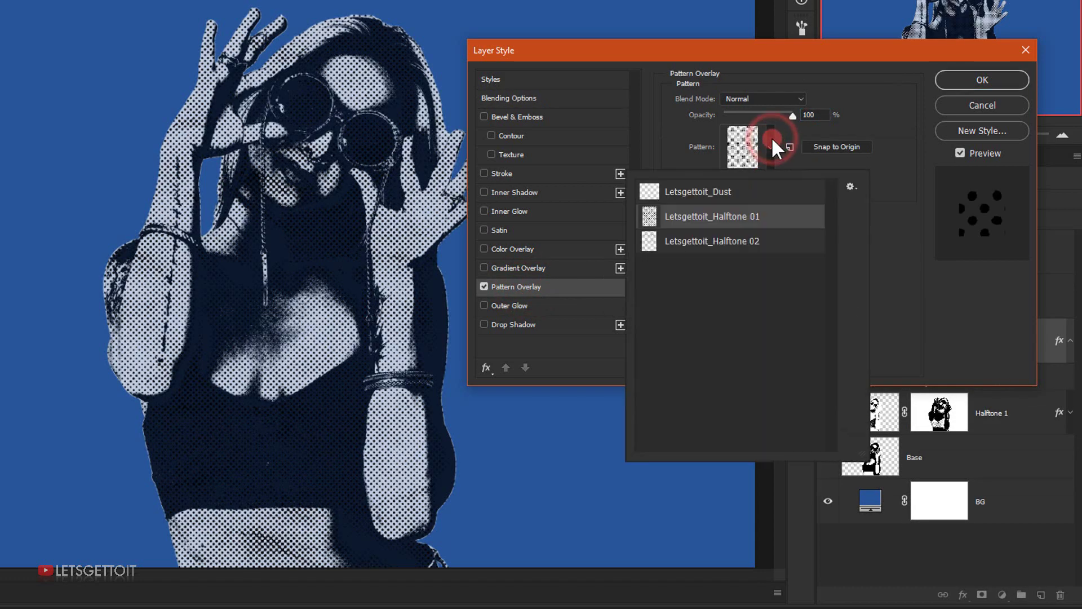
{"action": "left_click", "coordinate": [745, 244]}
{"action": "left_click", "coordinate": [802, 57]}
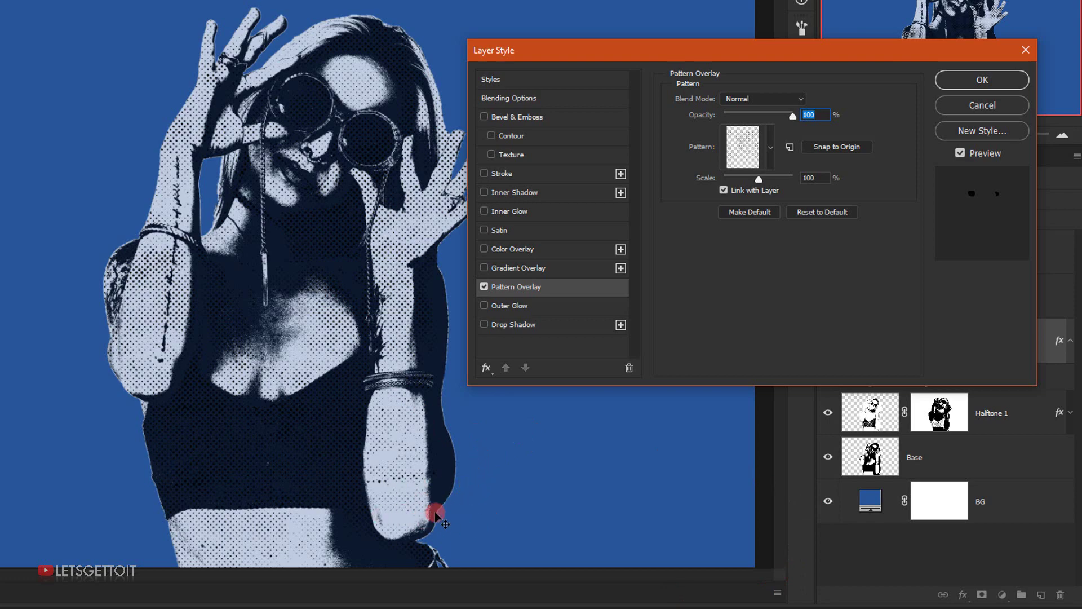
{"action": "left_click_drag", "start_coordinate": [320, 325], "coordinate": [357, 293]}
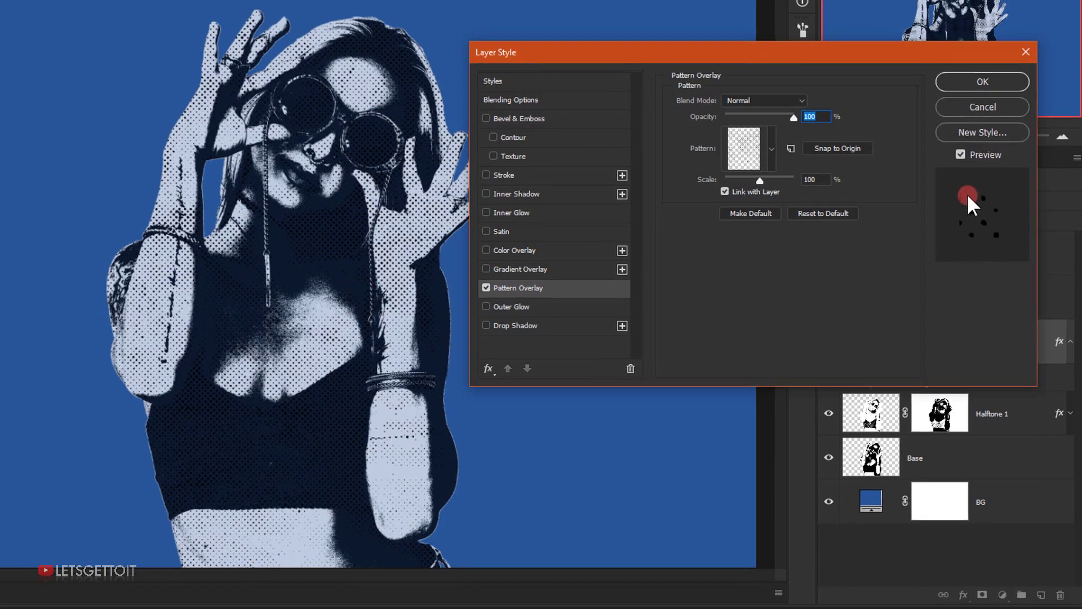
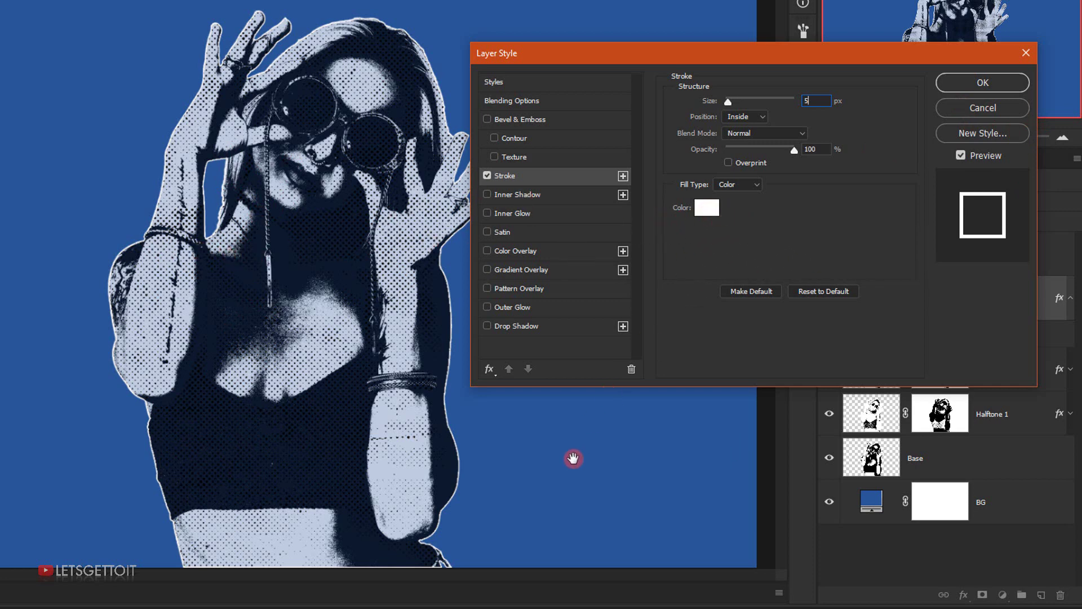
Step: Apply a white 5 px inside stroke to the Stroke layer and collapse its effects list
{"action": "left_click", "coordinate": [995, 83]}
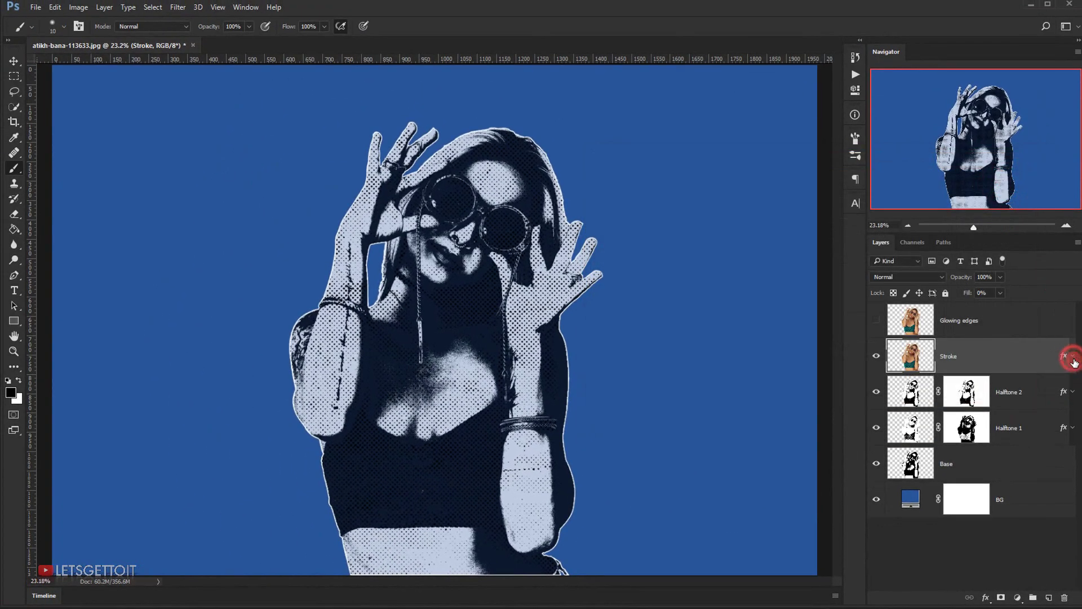
{"action": "left_click", "coordinate": [1073, 357]}
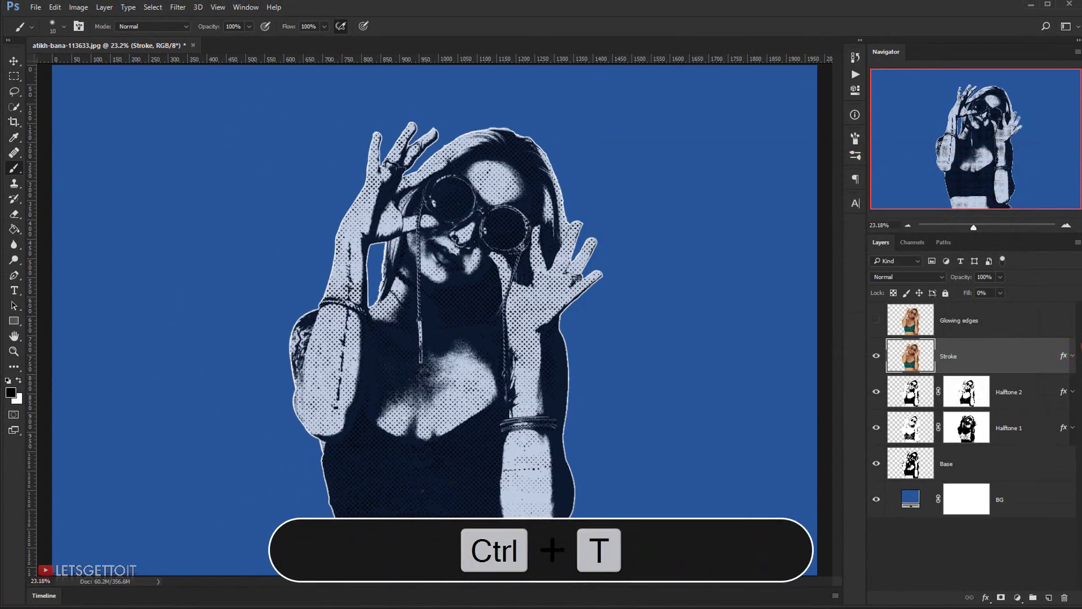
Step: Stretch the Stroke layer's height to about 102.5% and warp it so the white outline sits slightly off the figure's edges
{"action": "key", "text": "ctrl+t"}
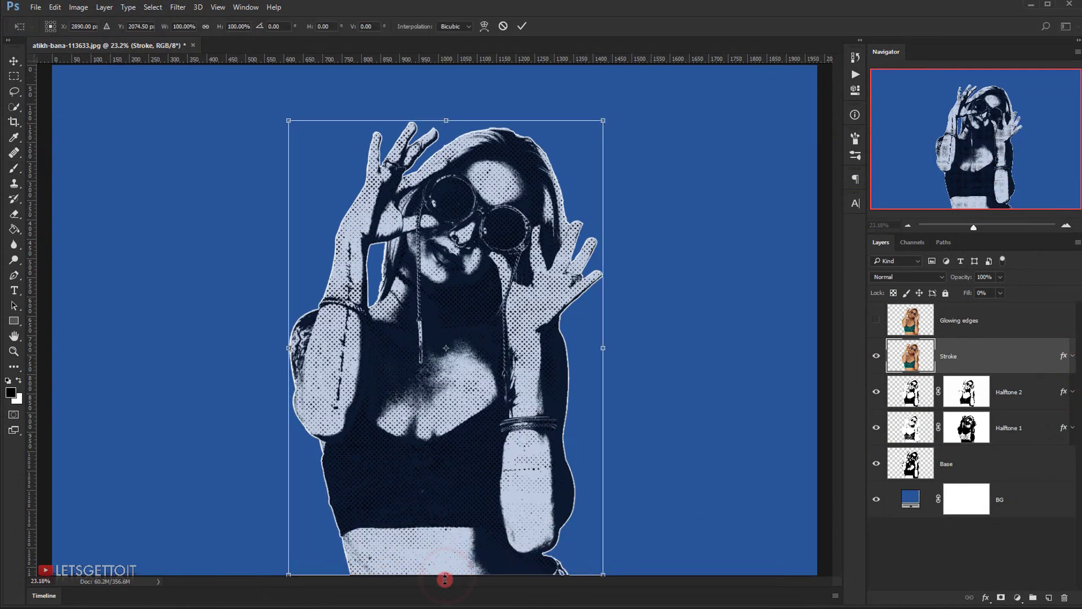
{"action": "left_click_drag", "start_coordinate": [445, 576], "coordinate": [448, 589]}
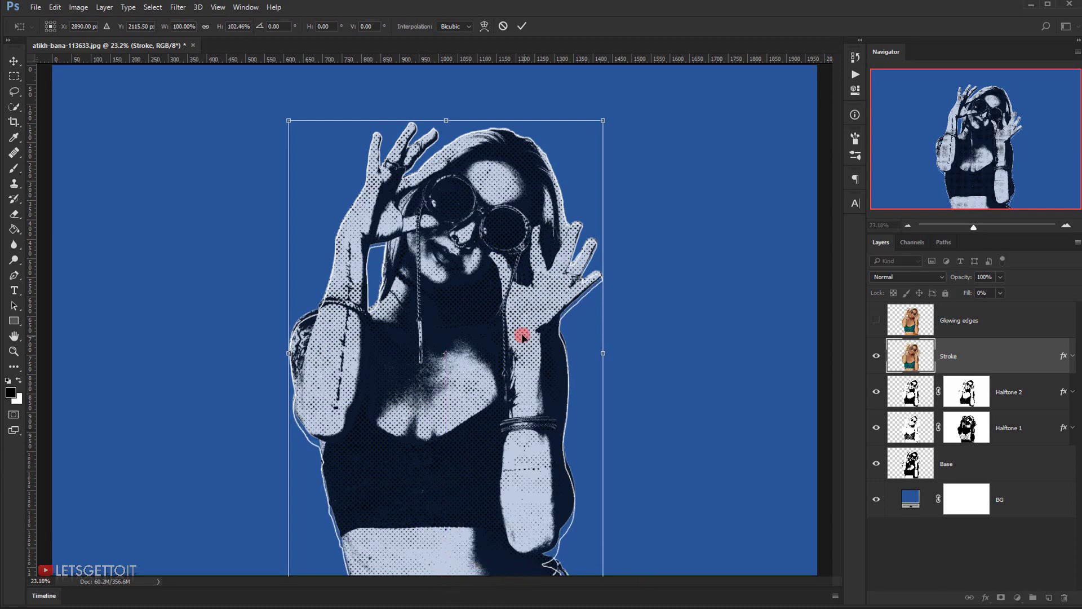
{"action": "right_click", "coordinate": [495, 314]}
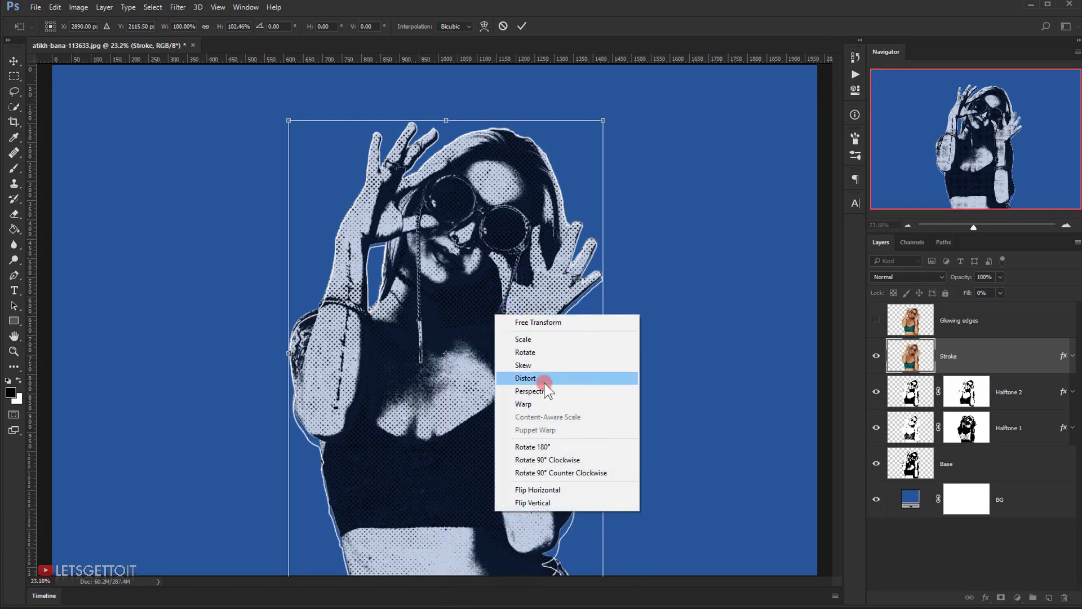
{"action": "left_click", "coordinate": [522, 403]}
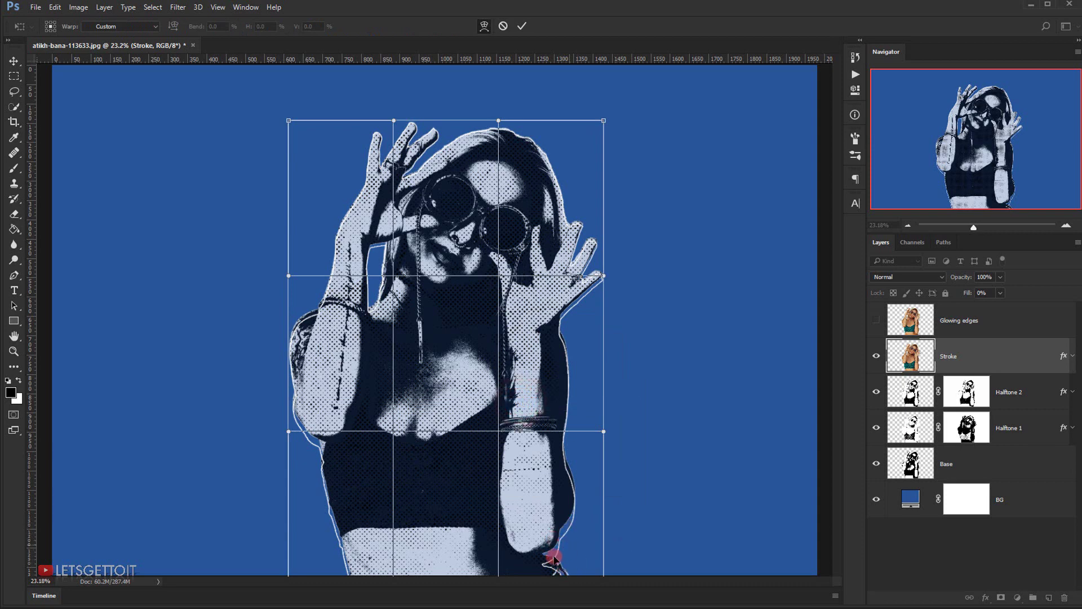
{"action": "left_click_drag", "start_coordinate": [554, 557], "coordinate": [505, 575]}
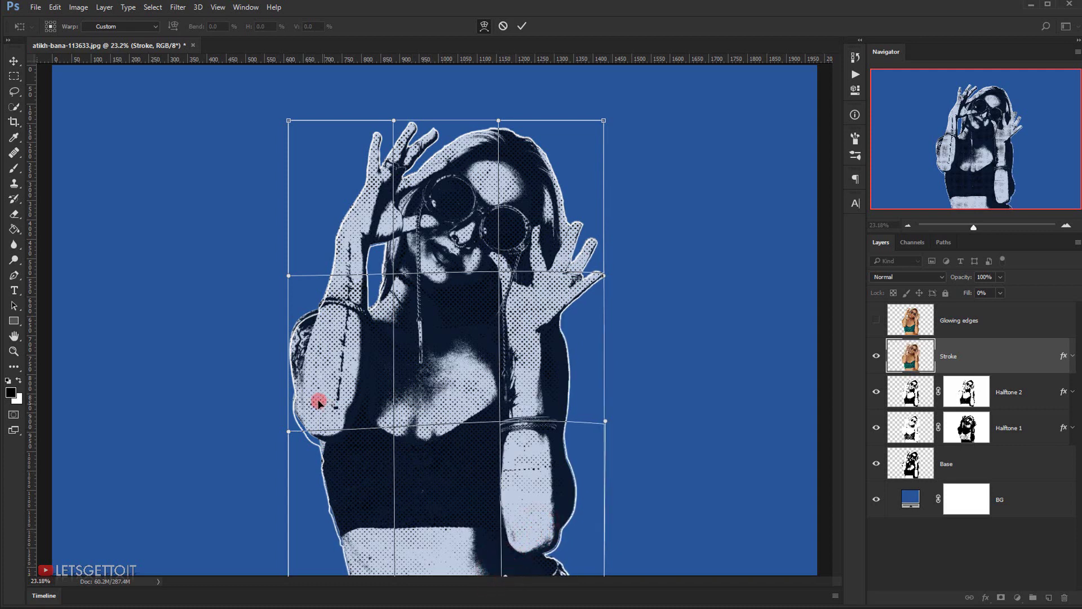
{"action": "left_click_drag", "start_coordinate": [316, 406], "coordinate": [310, 392]}
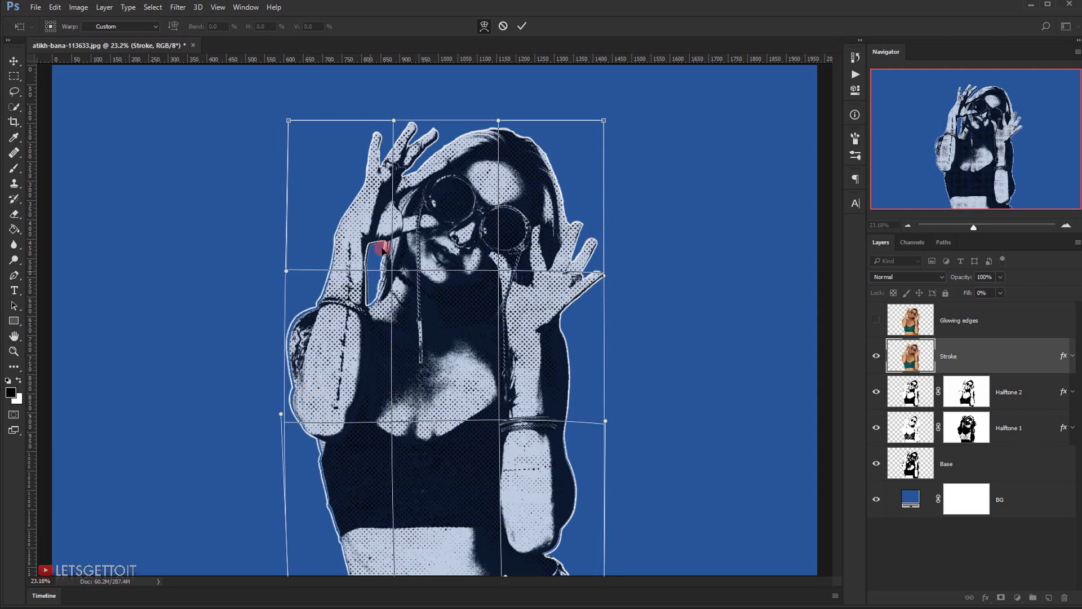
{"action": "mouse_move", "coordinate": [429, 177]}
{"action": "left_mouse_down"}
{"action": "mouse_move", "coordinate": [447, 164]}
{"action": "mouse_move", "coordinate": [435, 164]}
{"action": "left_mouse_up"}
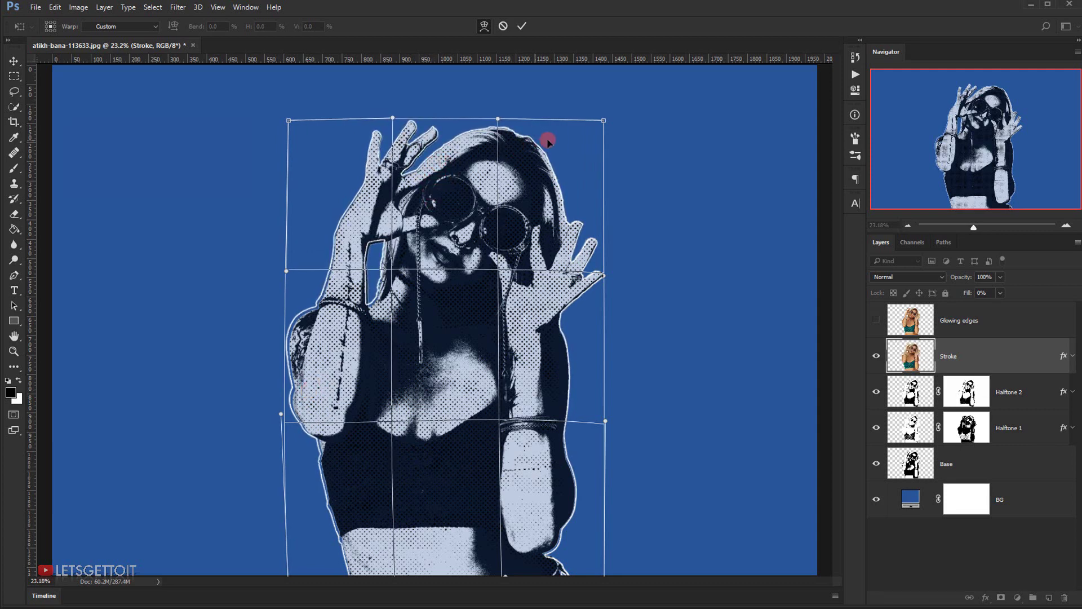
{"action": "left_click_drag", "start_coordinate": [548, 137], "coordinate": [558, 136]}
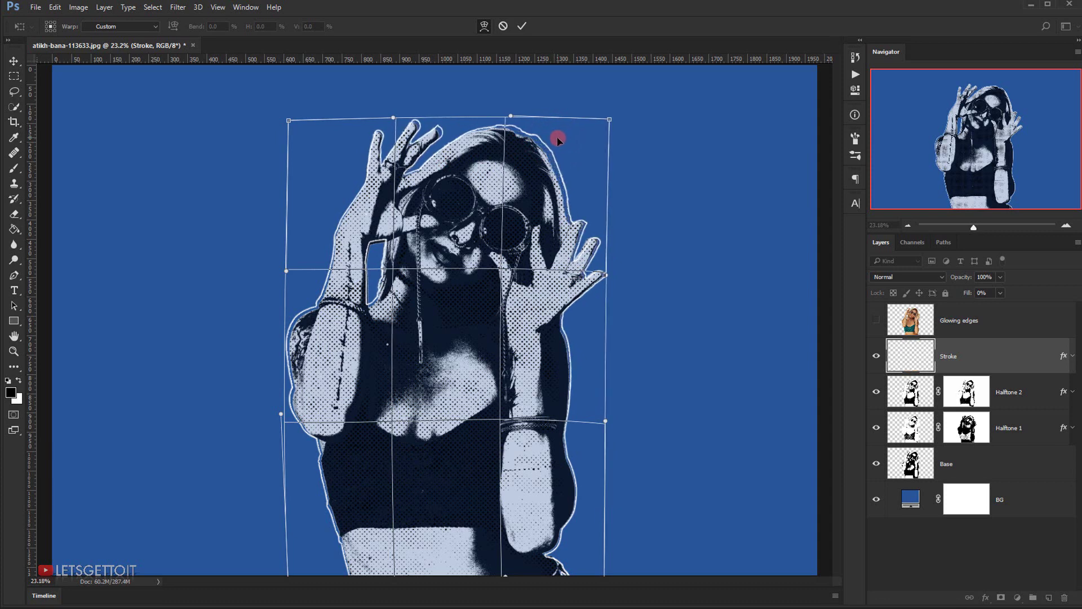
{"action": "left_click_drag", "start_coordinate": [435, 134], "coordinate": [434, 140]}
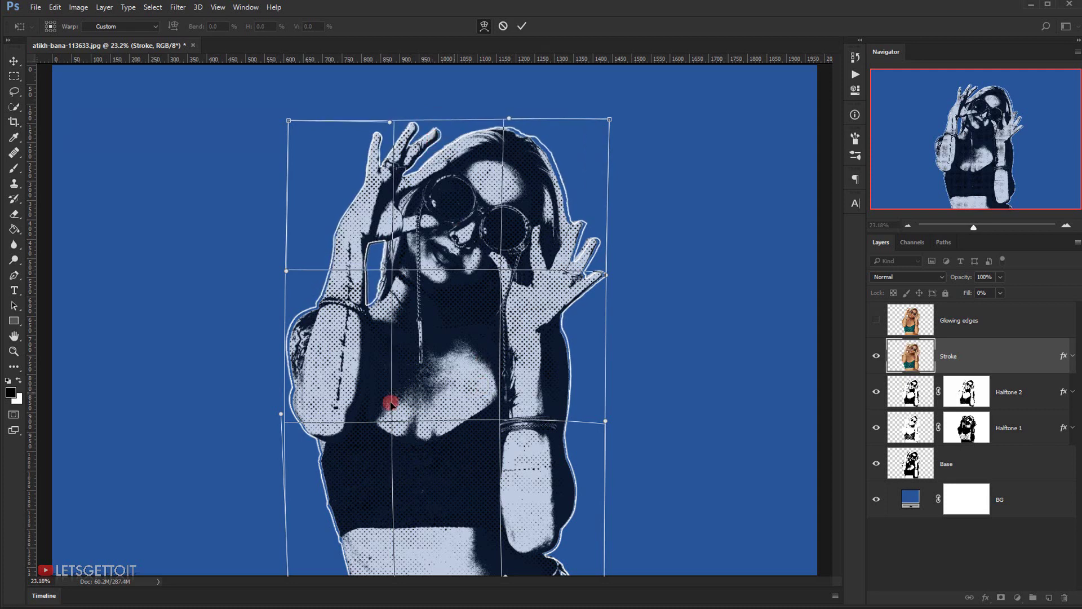
{"action": "left_click_drag", "start_coordinate": [286, 413], "coordinate": [292, 411]}
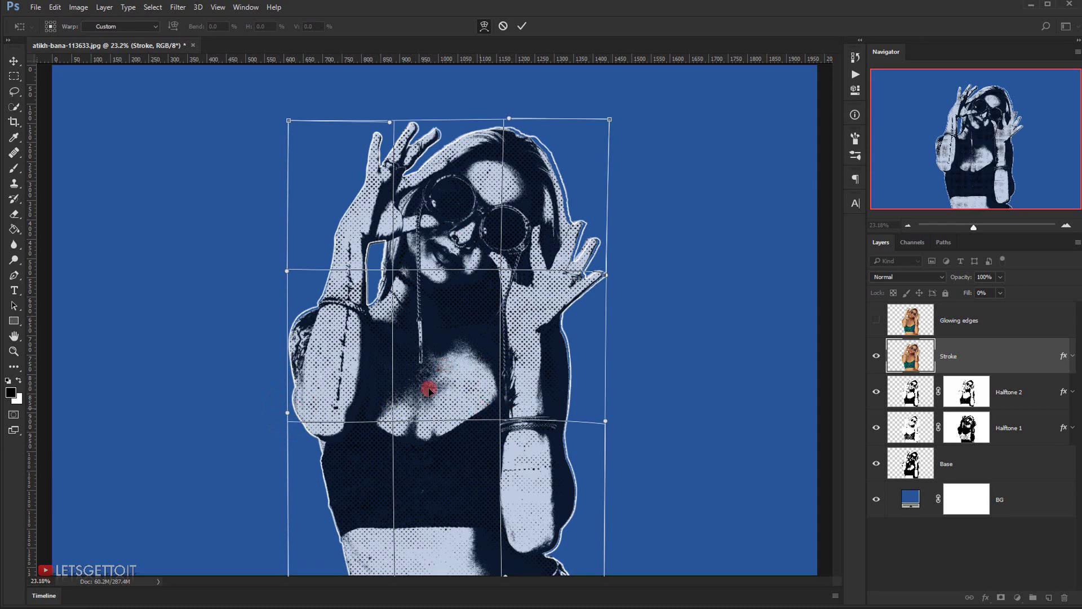
{"action": "left_click", "coordinate": [522, 26]}
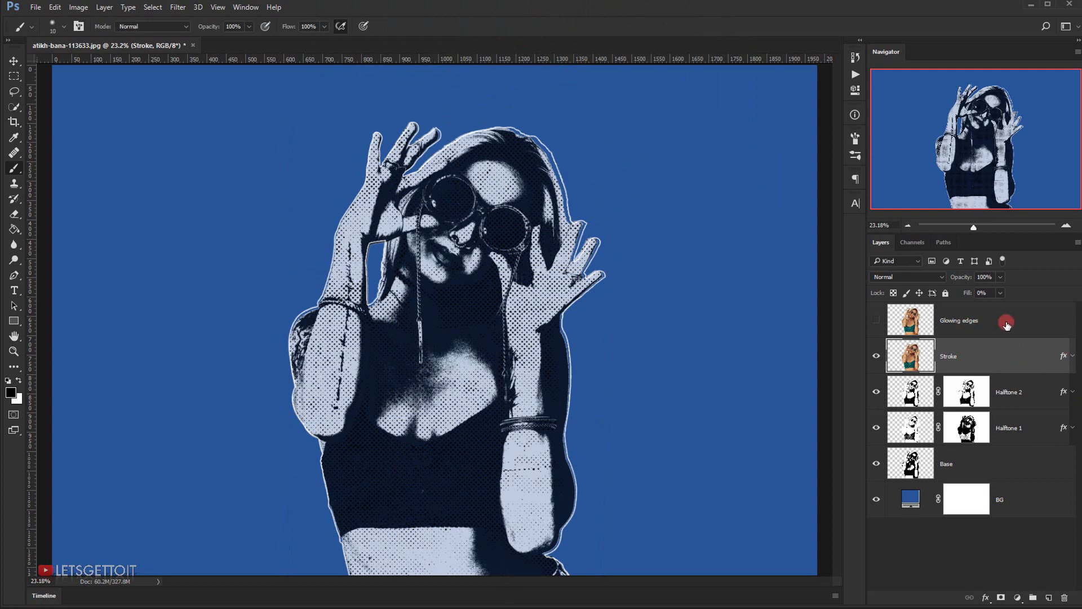
Step: Make the Glowing edges layer visible and desaturate it to black and white
{"action": "left_click", "coordinate": [987, 321]}
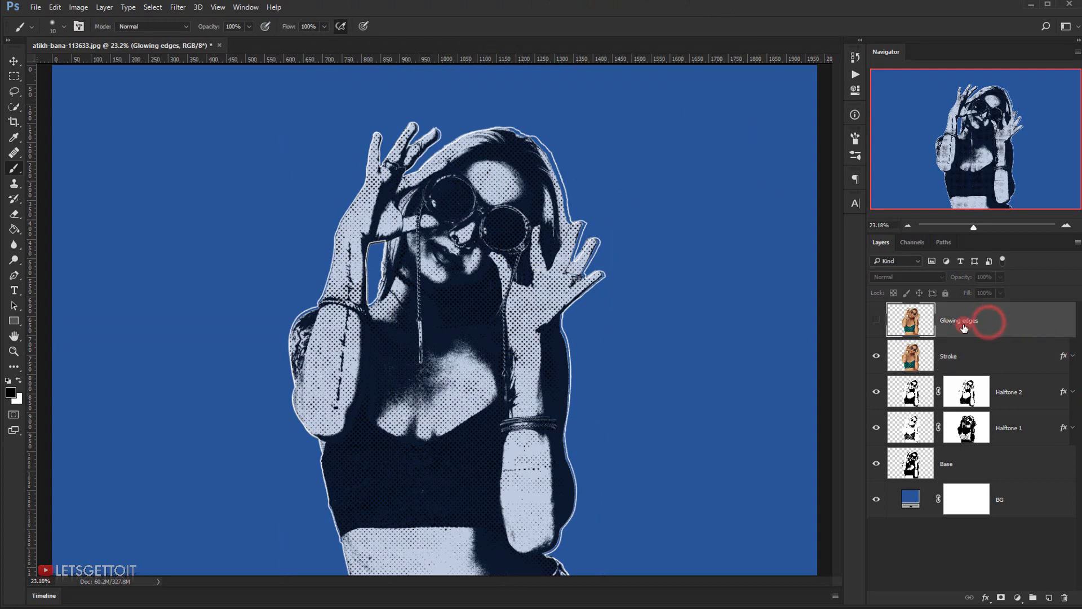
{"action": "left_click", "coordinate": [877, 321]}
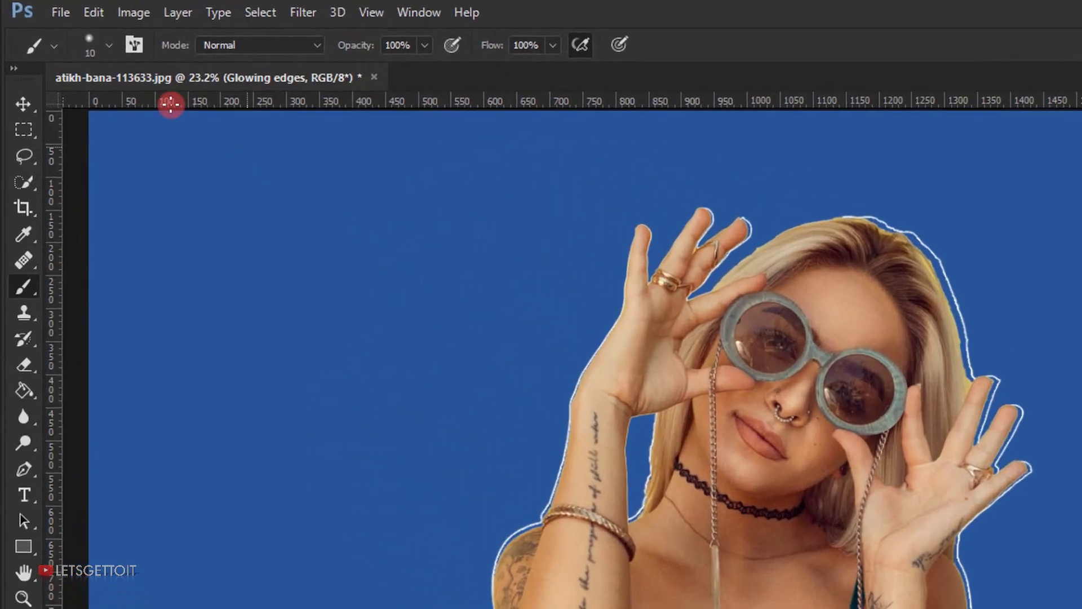
{"action": "left_click", "coordinate": [134, 12]}
{"action": "mouse_move", "coordinate": [163, 63]}
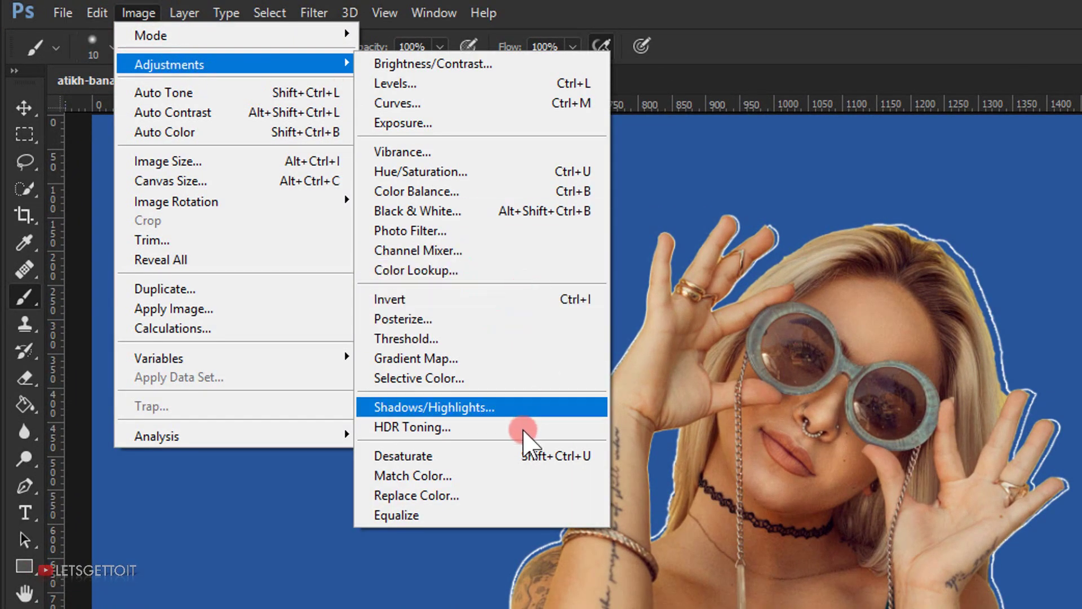
{"action": "left_click", "coordinate": [437, 457]}
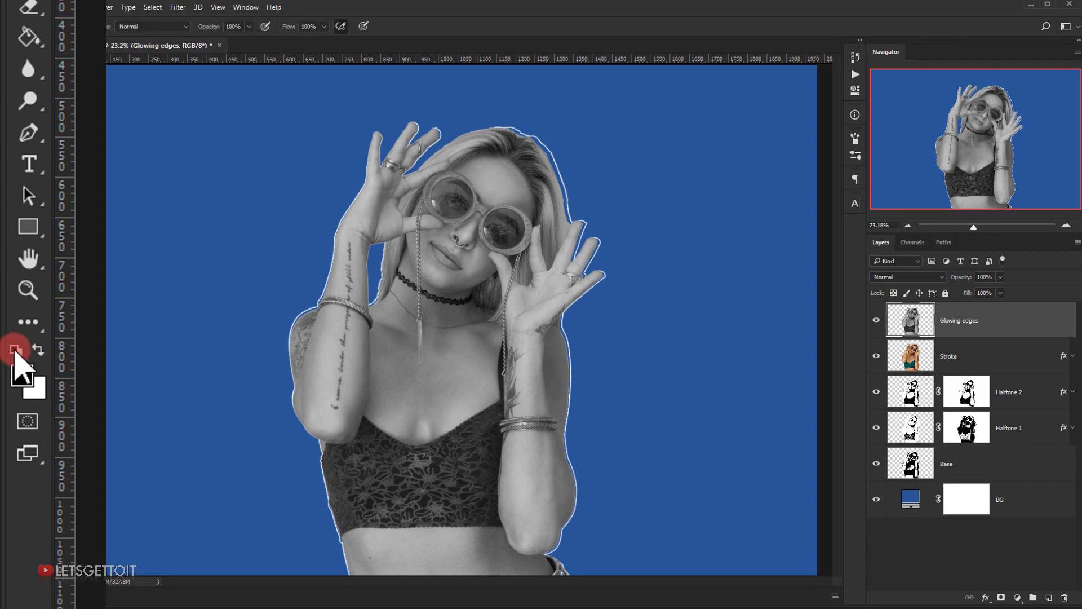
Step: Reset the foreground and background colors to default and apply the Glowing Edges filter with Edge Width 2, Edge Brightness 12 and Smoothness 8
{"action": "key", "text": "d"}
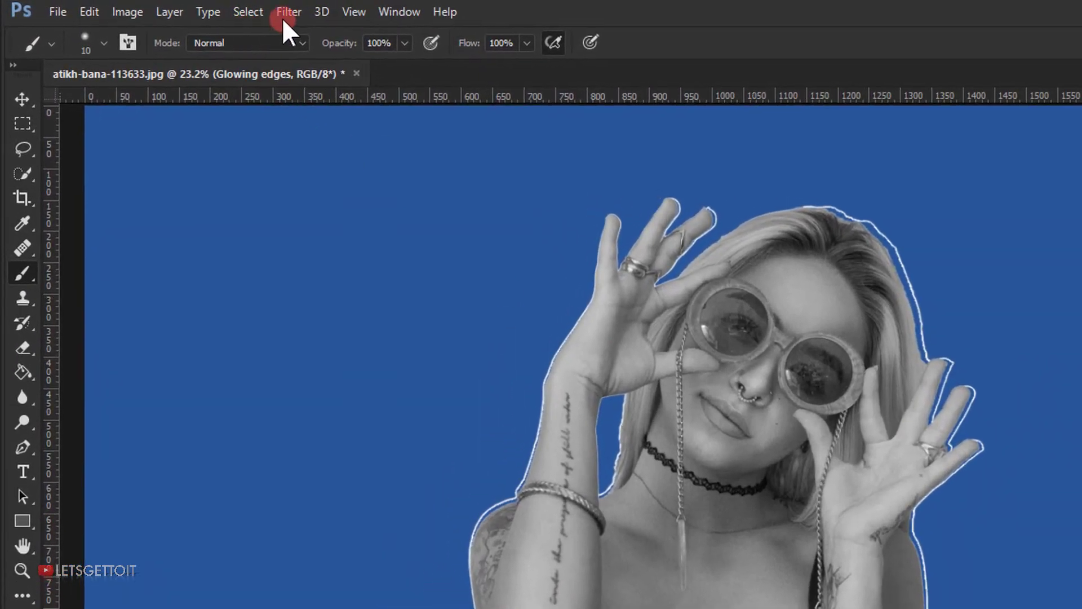
{"action": "left_click", "coordinate": [283, 19]}
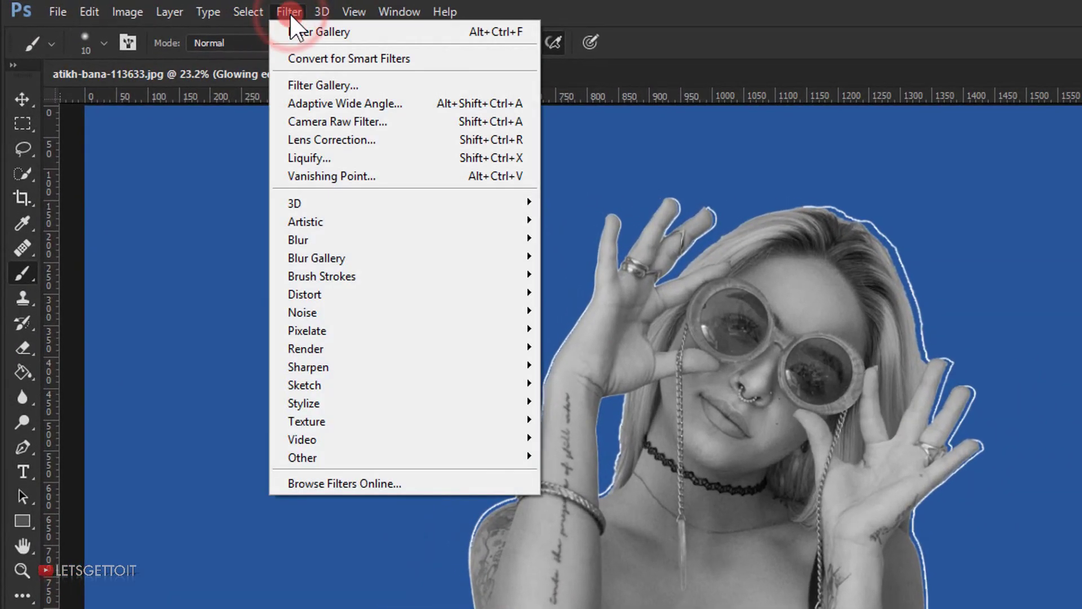
{"action": "left_click", "coordinate": [366, 81]}
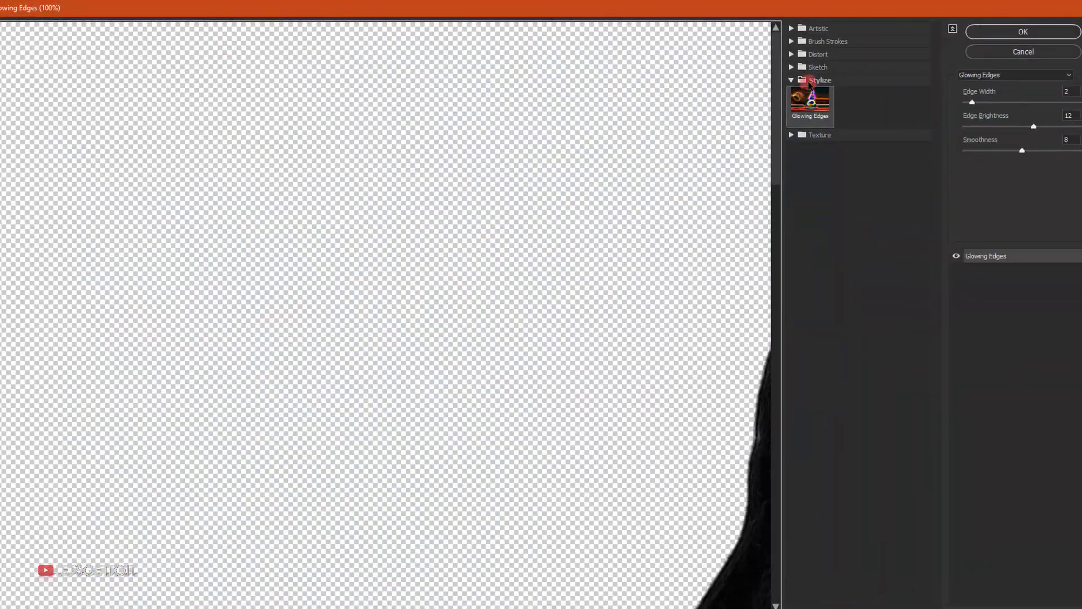
{"action": "left_click_drag", "start_coordinate": [644, 287], "coordinate": [208, 215]}
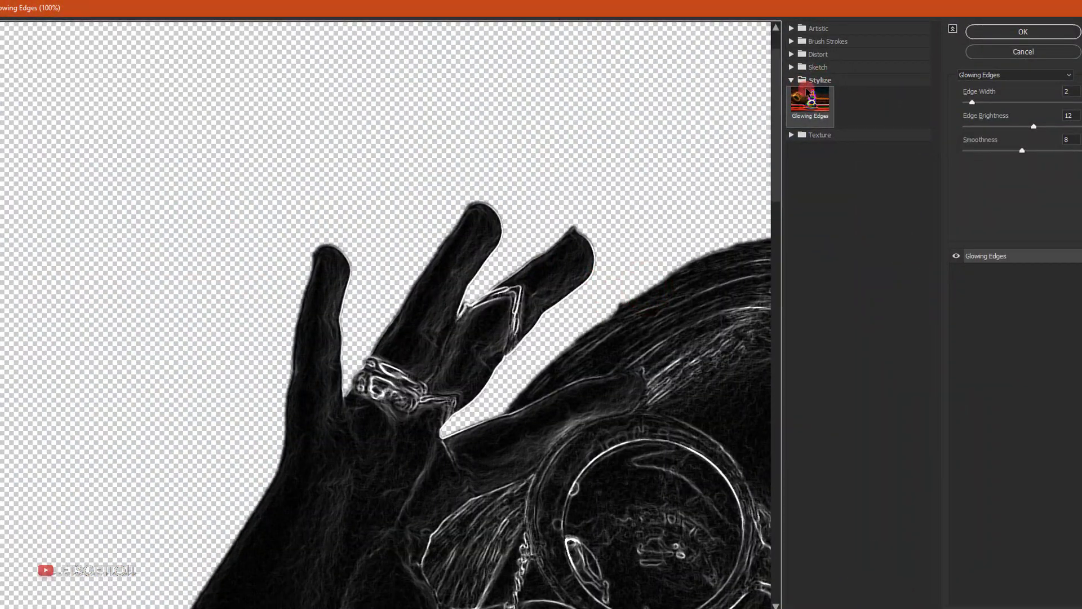
{"action": "left_click", "coordinate": [792, 80]}
{"action": "left_click", "coordinate": [791, 80]}
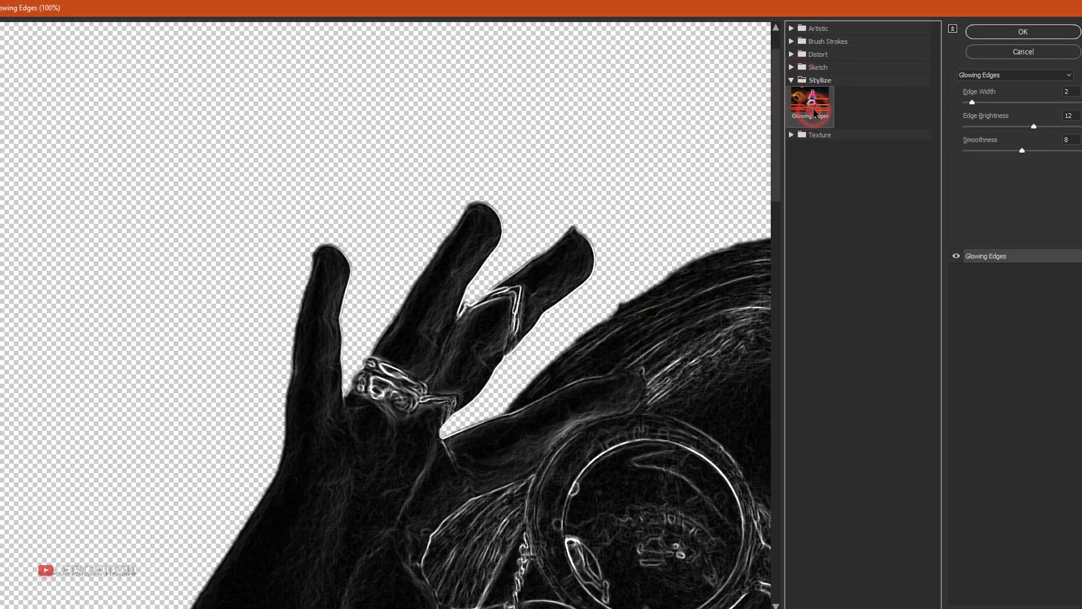
{"action": "left_click", "coordinate": [161, 231]}
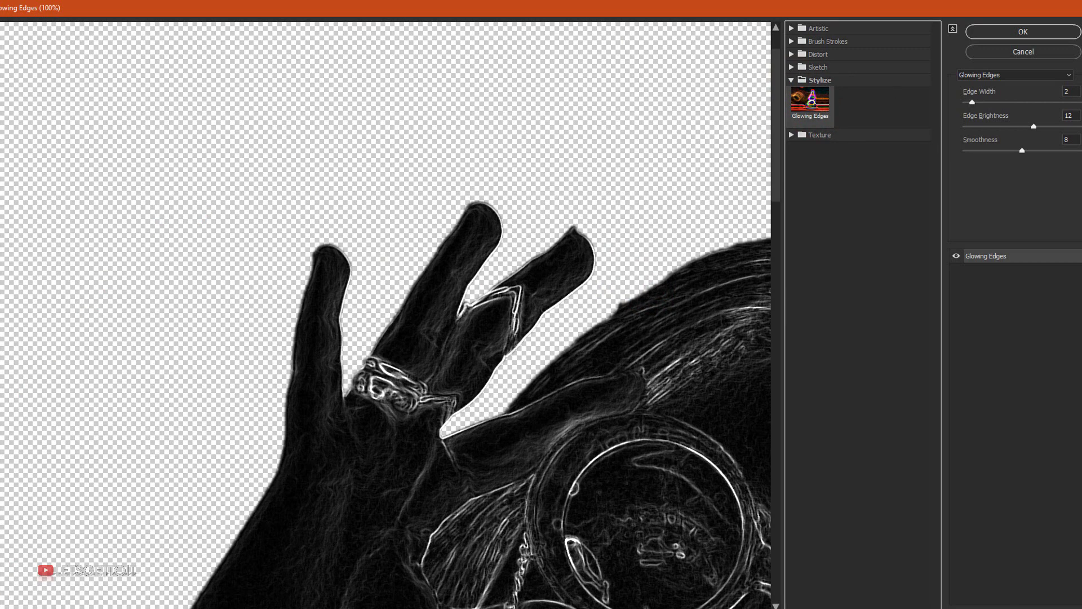
{"action": "key", "text": "ctrl+minus"}
{"action": "key", "text": "ctrl+minus"}
{"action": "key", "text": "ctrl+minus"}
{"action": "left_click_drag", "start_coordinate": [401, 387], "coordinate": [328, 317]}
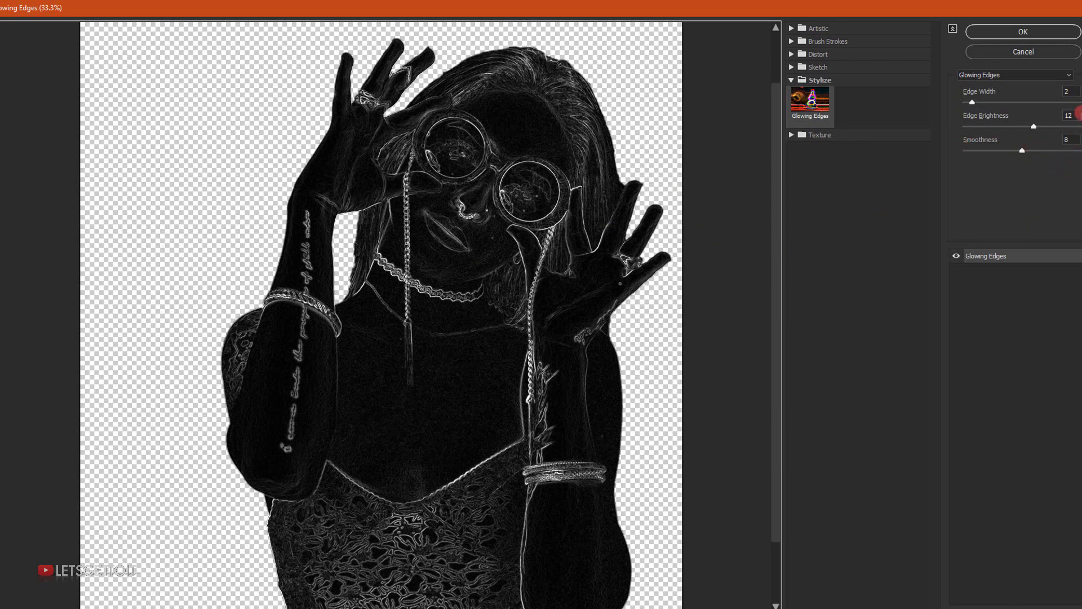
{"action": "left_click", "coordinate": [1047, 33]}
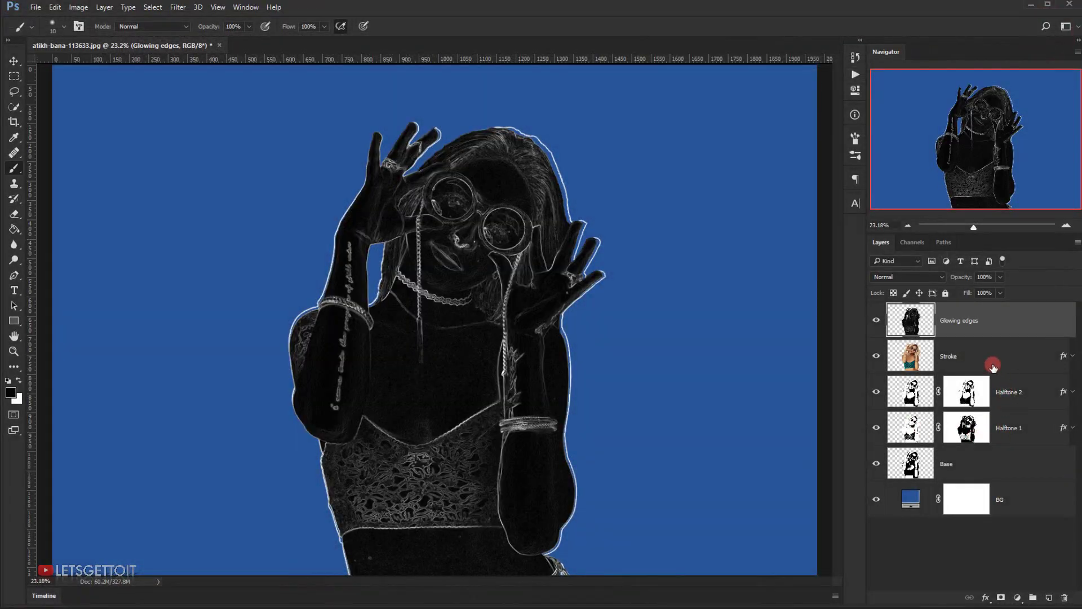
Step: Set the Glowing edges layer's blend mode to Screen and exclude its G and B channels from blending
{"action": "left_click", "coordinate": [907, 273]}
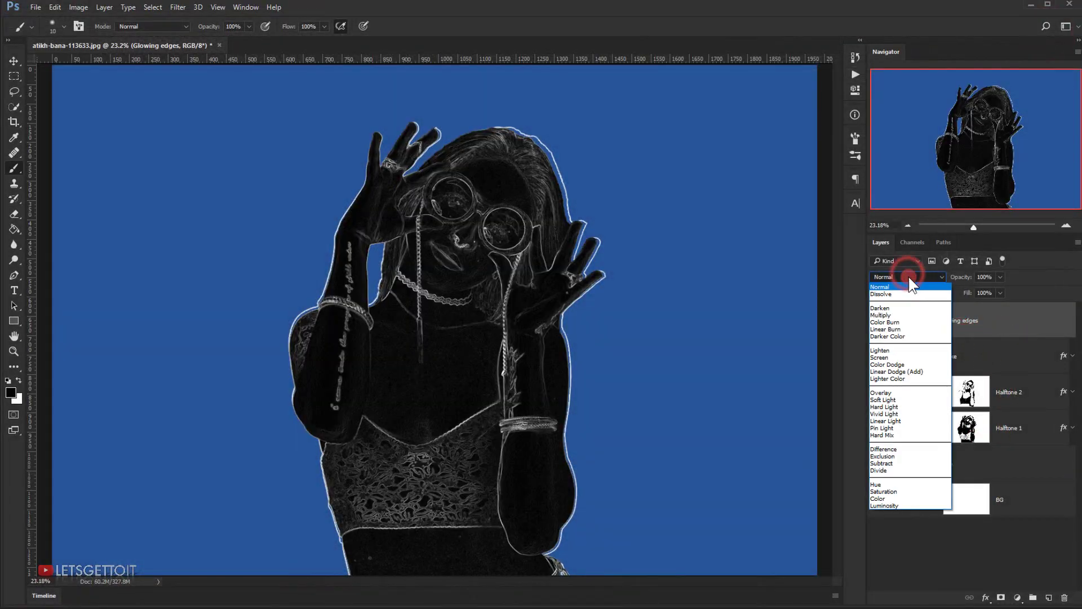
{"action": "left_click", "coordinate": [897, 356]}
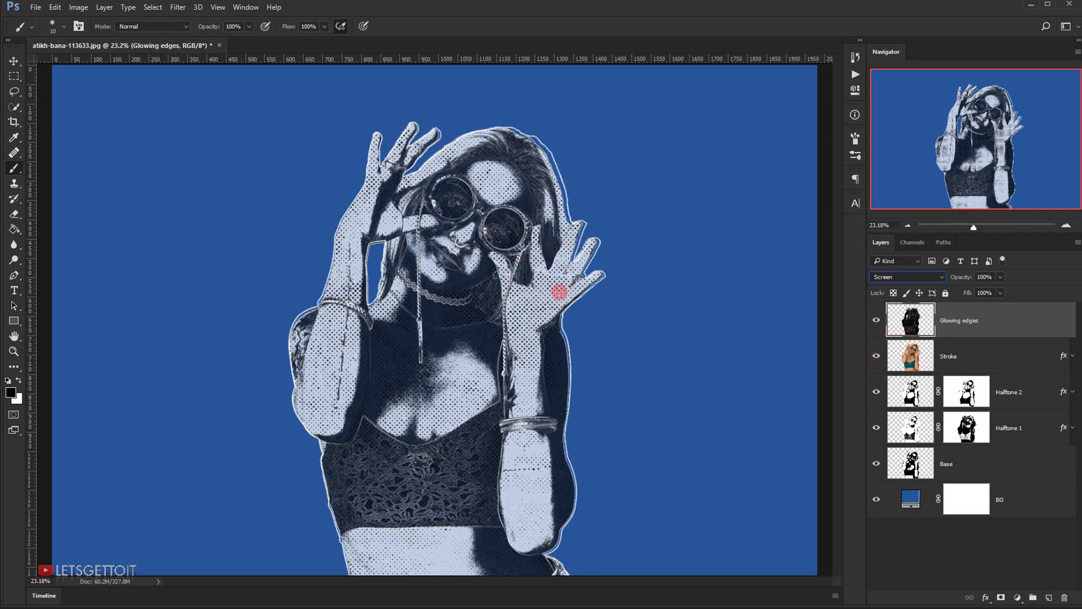
{"action": "double_click", "coordinate": [1057, 324]}
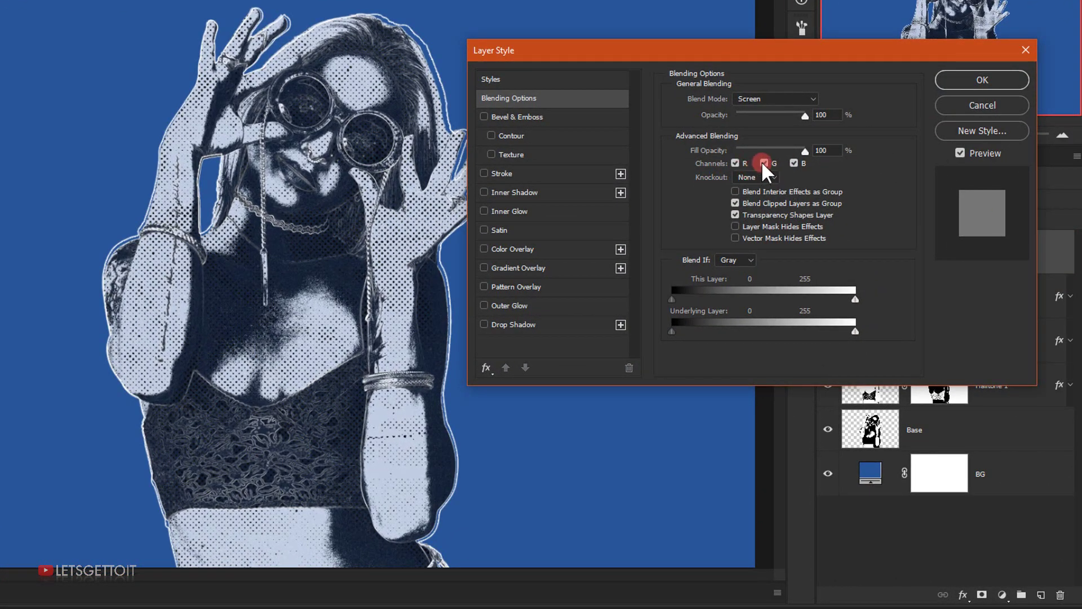
{"action": "left_click", "coordinate": [763, 163]}
{"action": "left_click", "coordinate": [796, 163]}
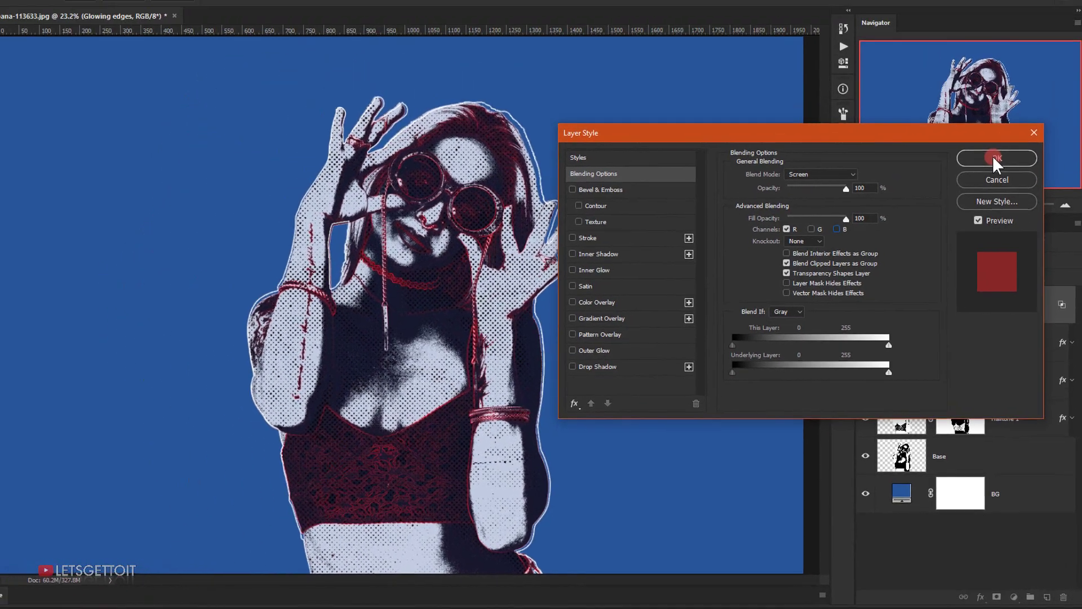
{"action": "left_click", "coordinate": [983, 80]}
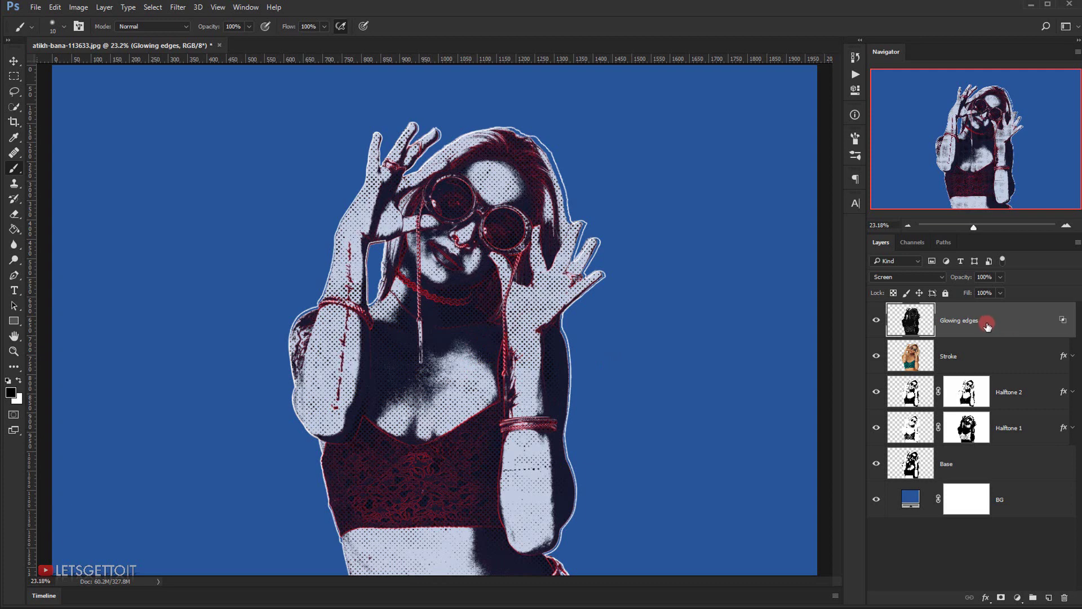
Step: Adjust the Glowing edges layer's Levels, darkening the midtones slightly and lowering the white input point to strengthen the red lines
{"action": "key", "text": "ctrl+l"}
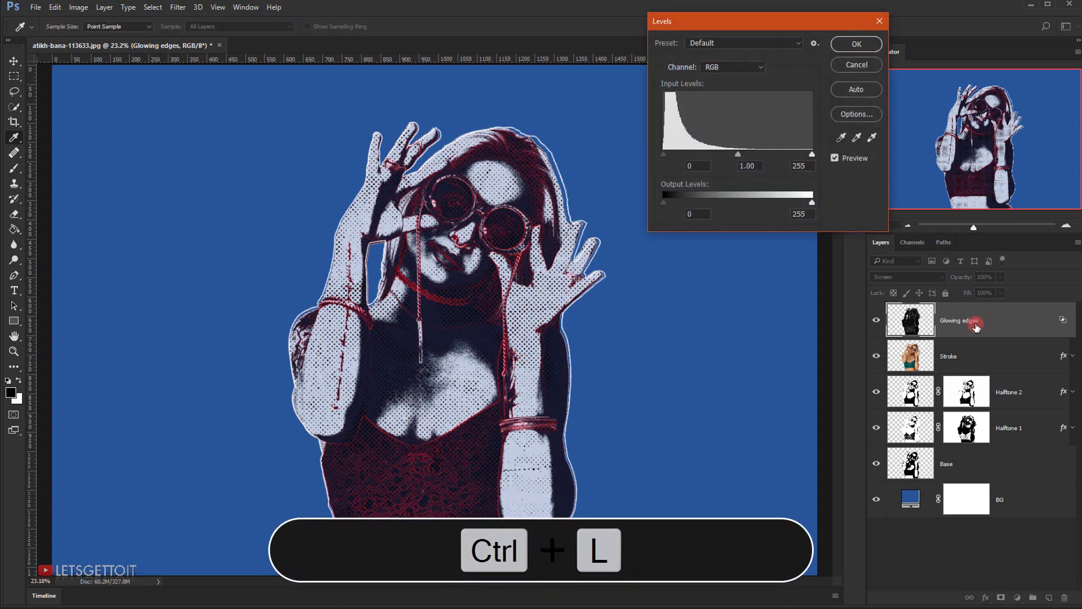
{"action": "left_click", "coordinate": [730, 92]}
{"action": "left_click", "coordinate": [737, 153]}
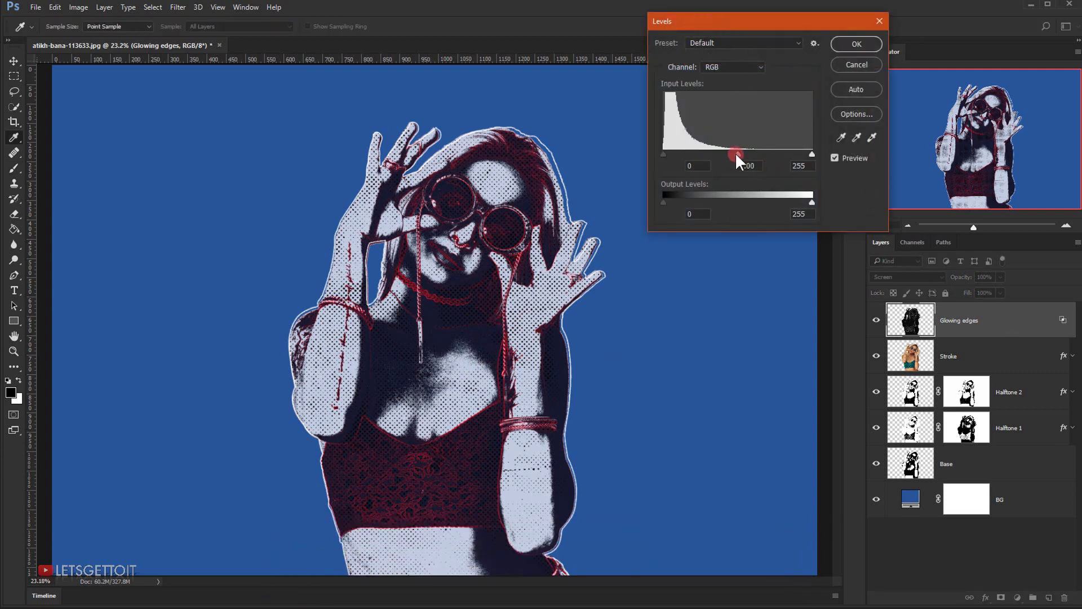
{"action": "left_click_drag", "start_coordinate": [742, 155], "coordinate": [742, 154]}
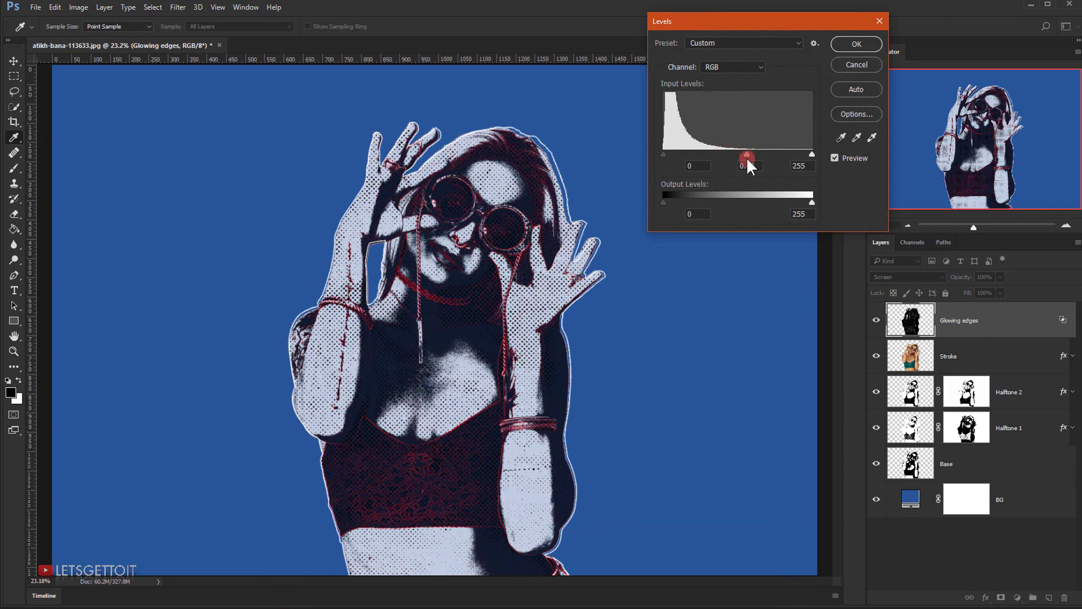
{"action": "left_click_drag", "start_coordinate": [810, 154], "coordinate": [801, 154]}
{"action": "left_click", "coordinate": [861, 42]}
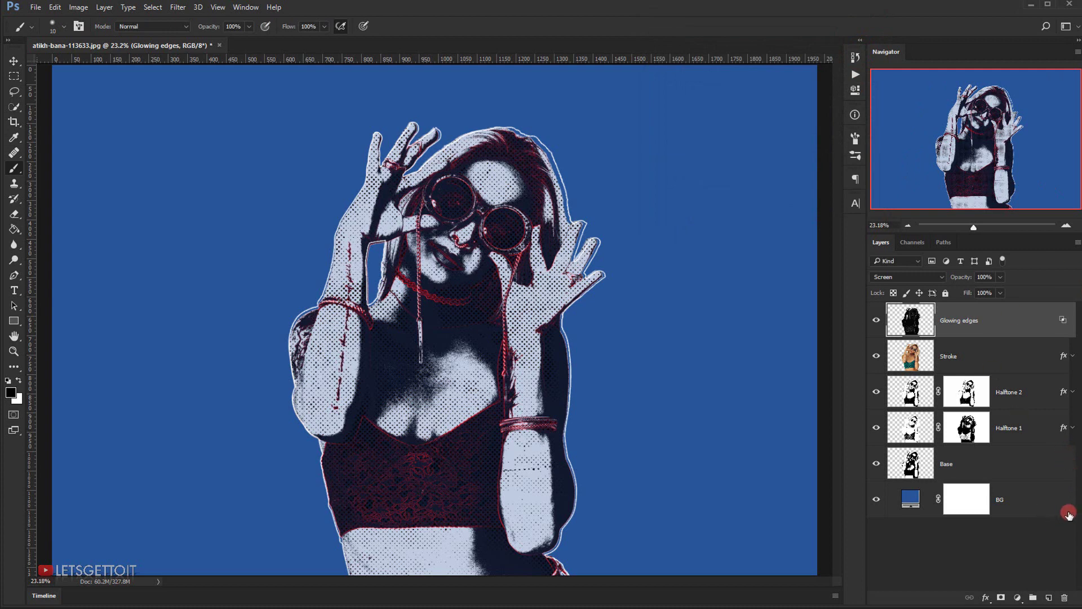
Step: Add a Pattern Overlay effect to the BG layer using the Letsgettoit_Dust pattern
{"action": "left_click", "coordinate": [1048, 501]}
{"action": "left_click", "coordinate": [1017, 494]}
{"action": "left_click", "coordinate": [1054, 508]}
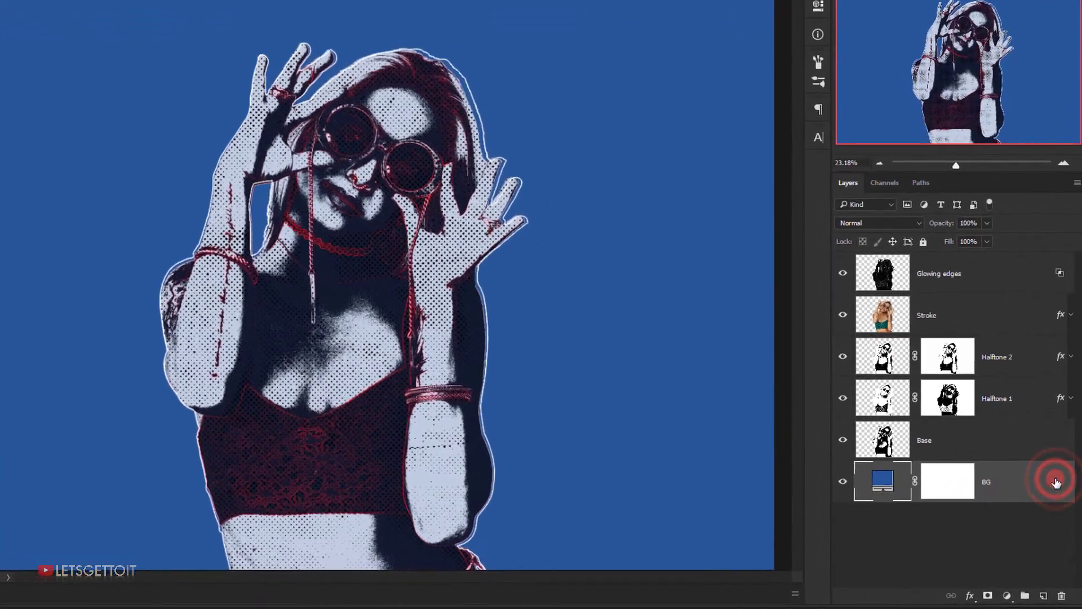
{"action": "double_click", "coordinate": [1055, 500]}
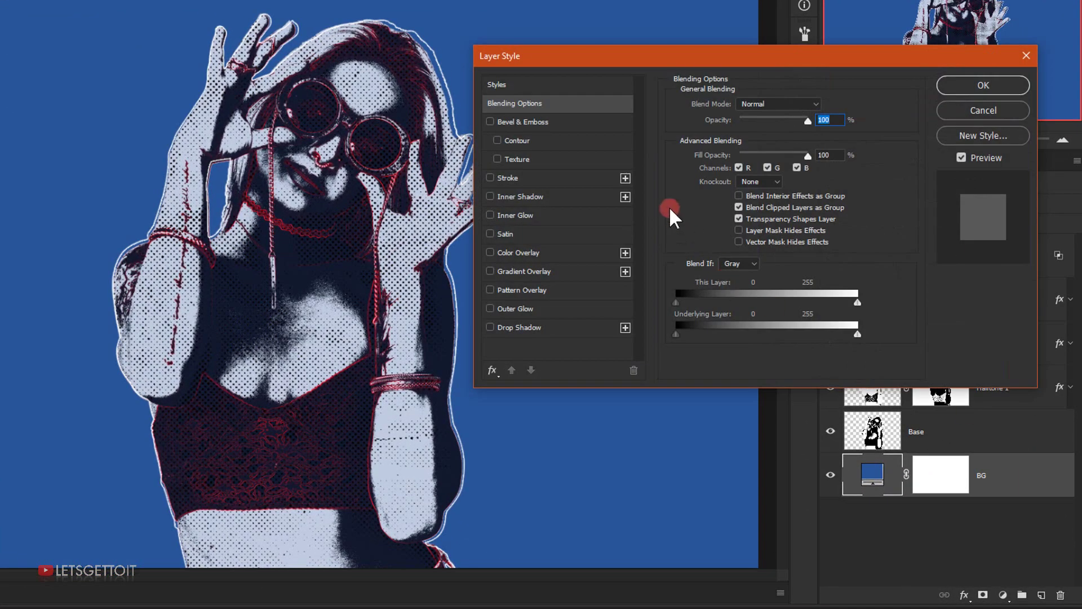
{"action": "left_click", "coordinate": [533, 289]}
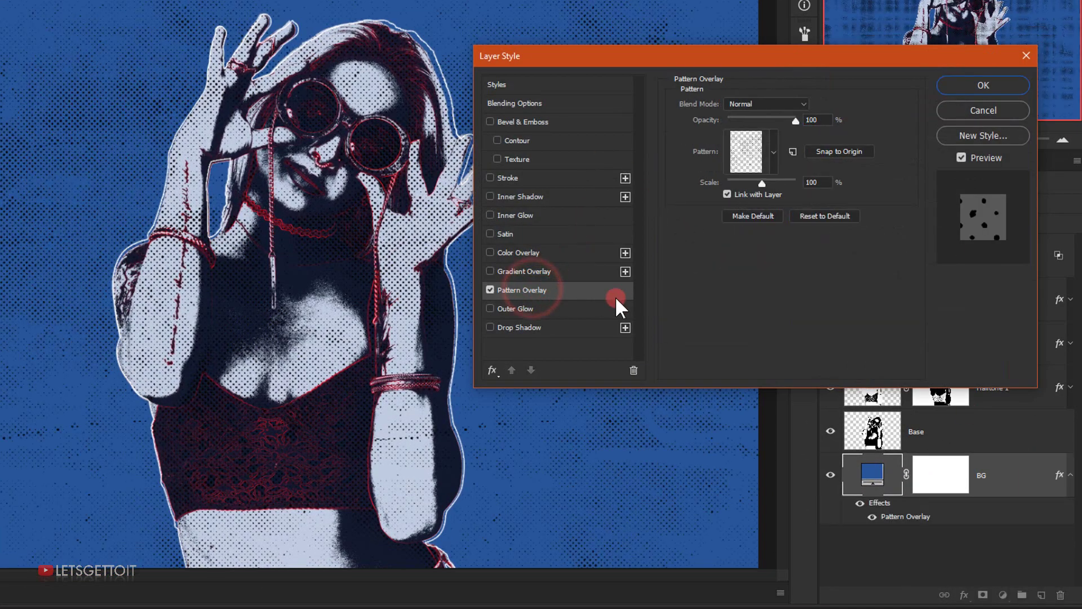
{"action": "left_click", "coordinate": [774, 147]}
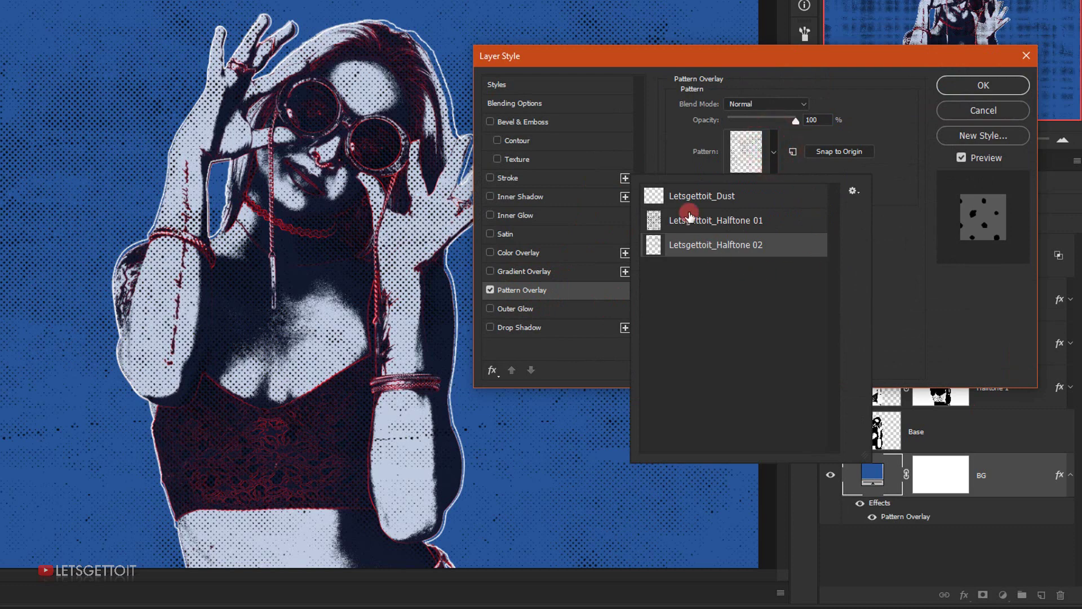
{"action": "left_click", "coordinate": [741, 197]}
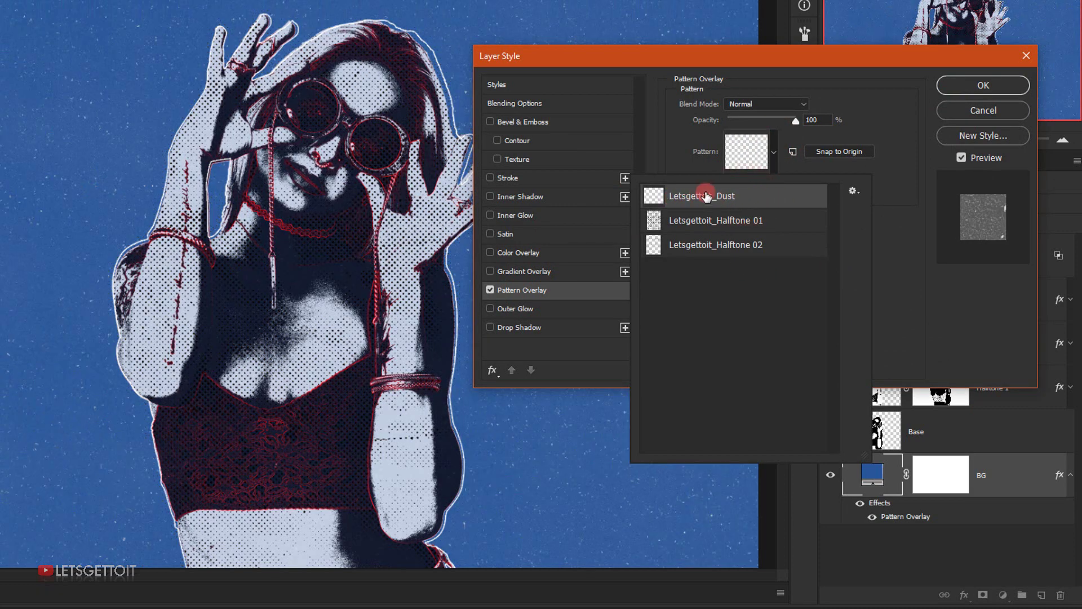
Step: Set the dust pattern overlay's blend mode to Linear Light and apply the layer style
{"action": "left_click", "coordinate": [840, 69]}
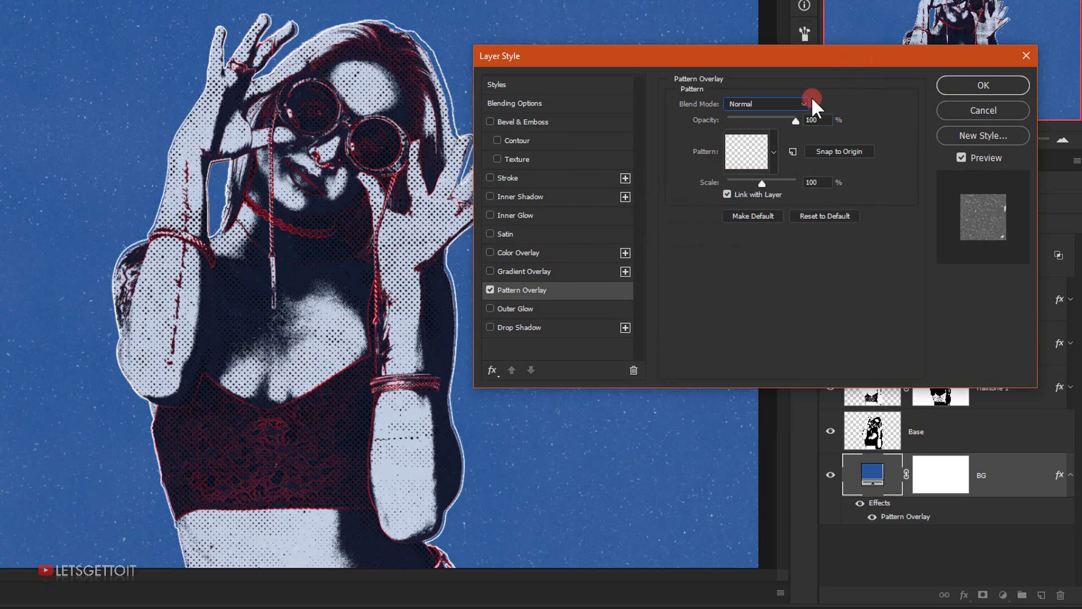
{"action": "left_click", "coordinate": [796, 103]}
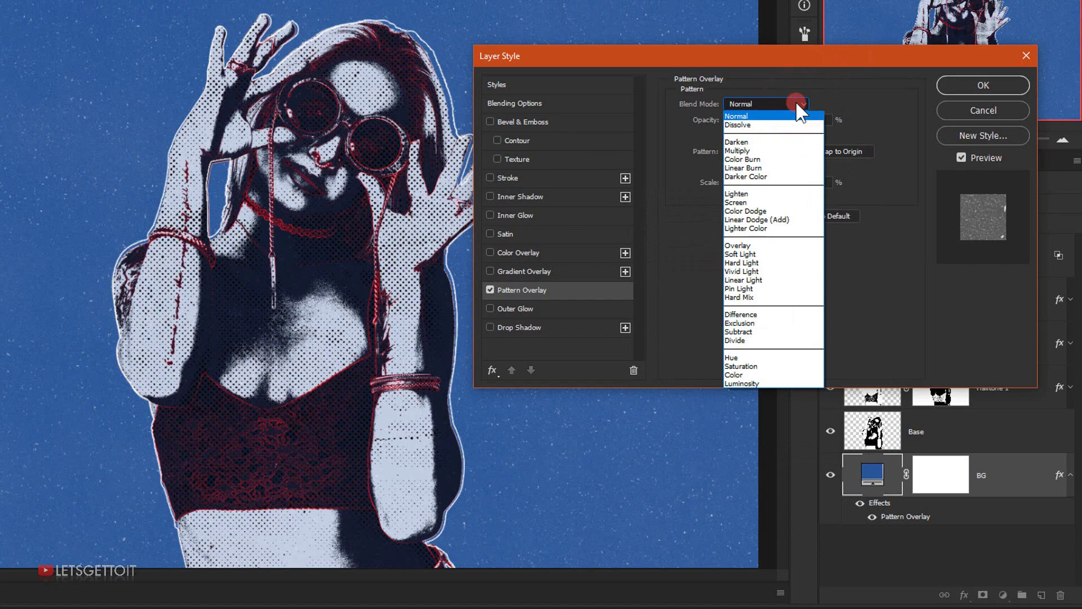
{"action": "left_click", "coordinate": [748, 277]}
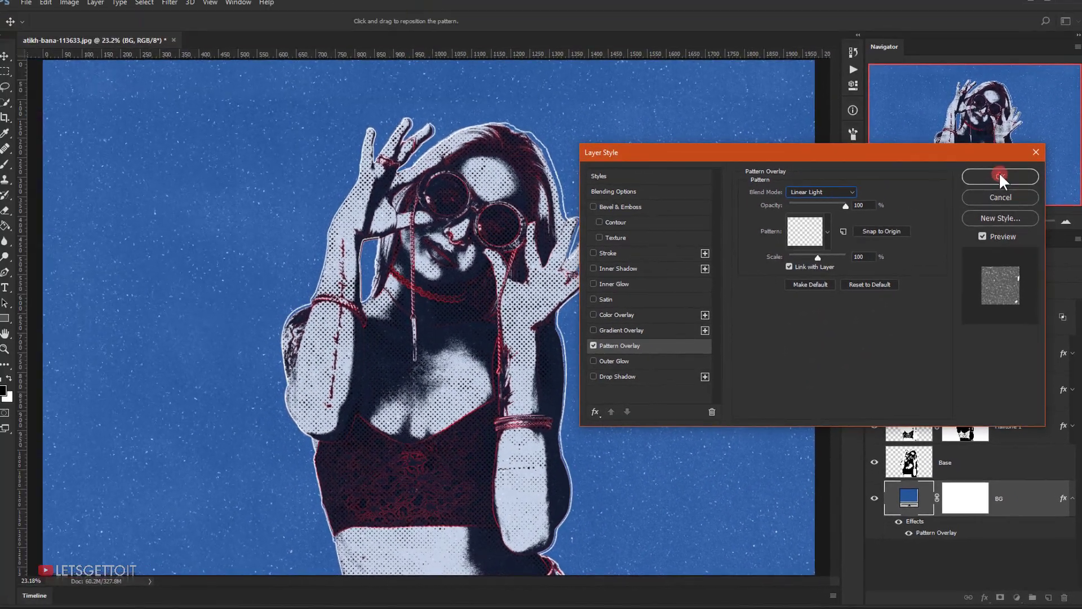
{"action": "left_click", "coordinate": [983, 85]}
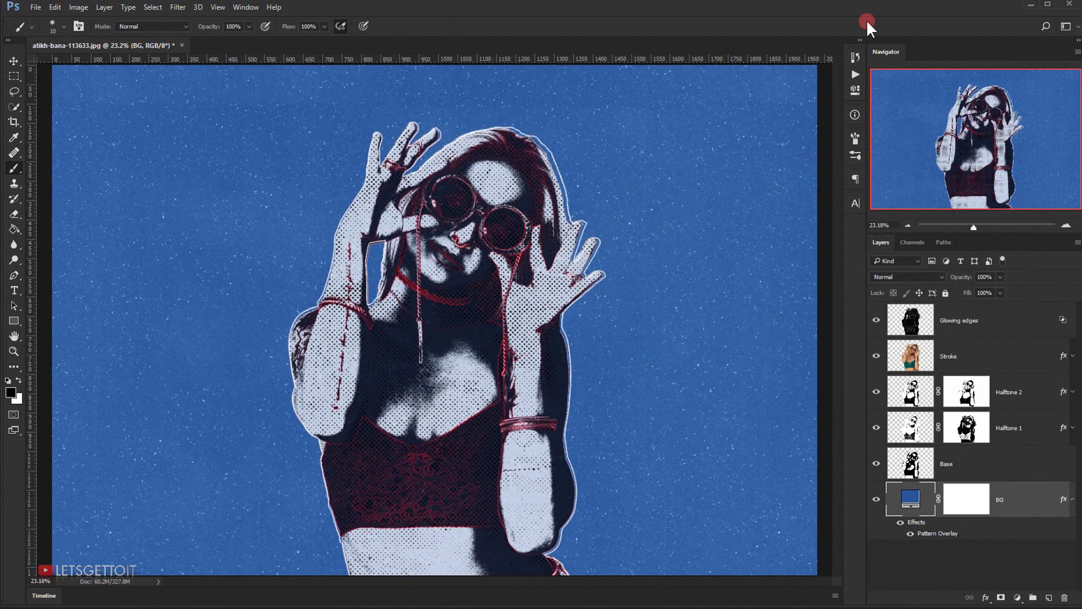
Step: Hide the interface panels and fit the whole image to the window to examine the finished effect
{"action": "key", "text": "Tab"}
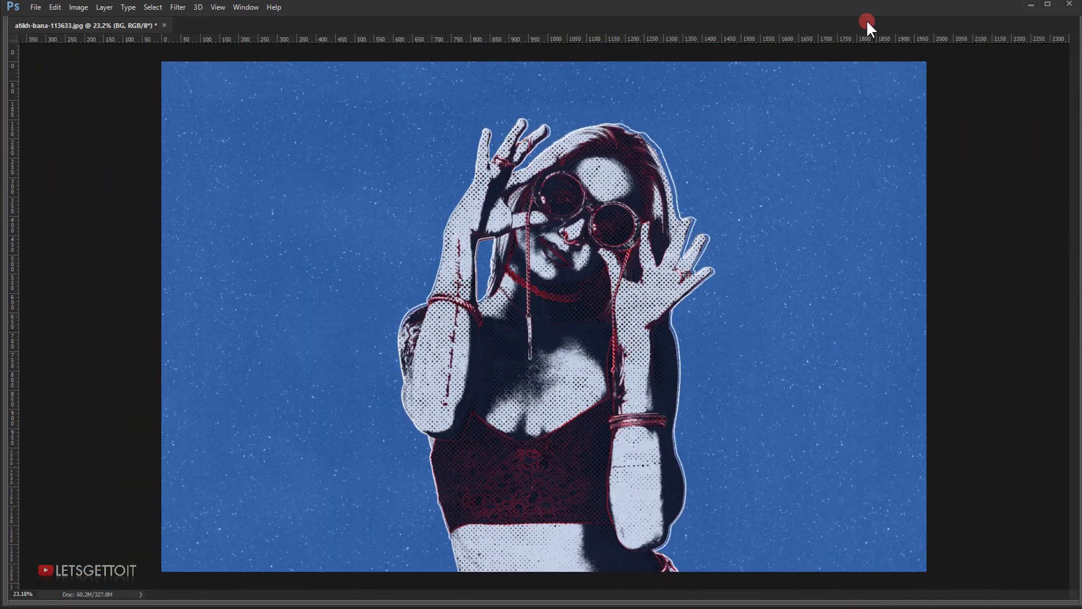
{"action": "key", "text": "ctrl+0"}
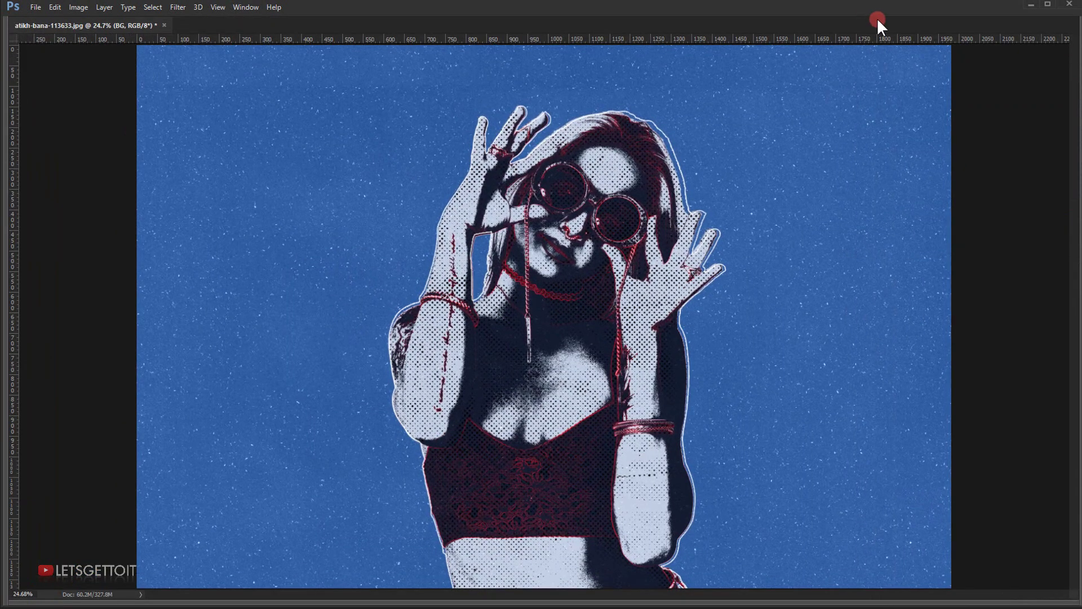